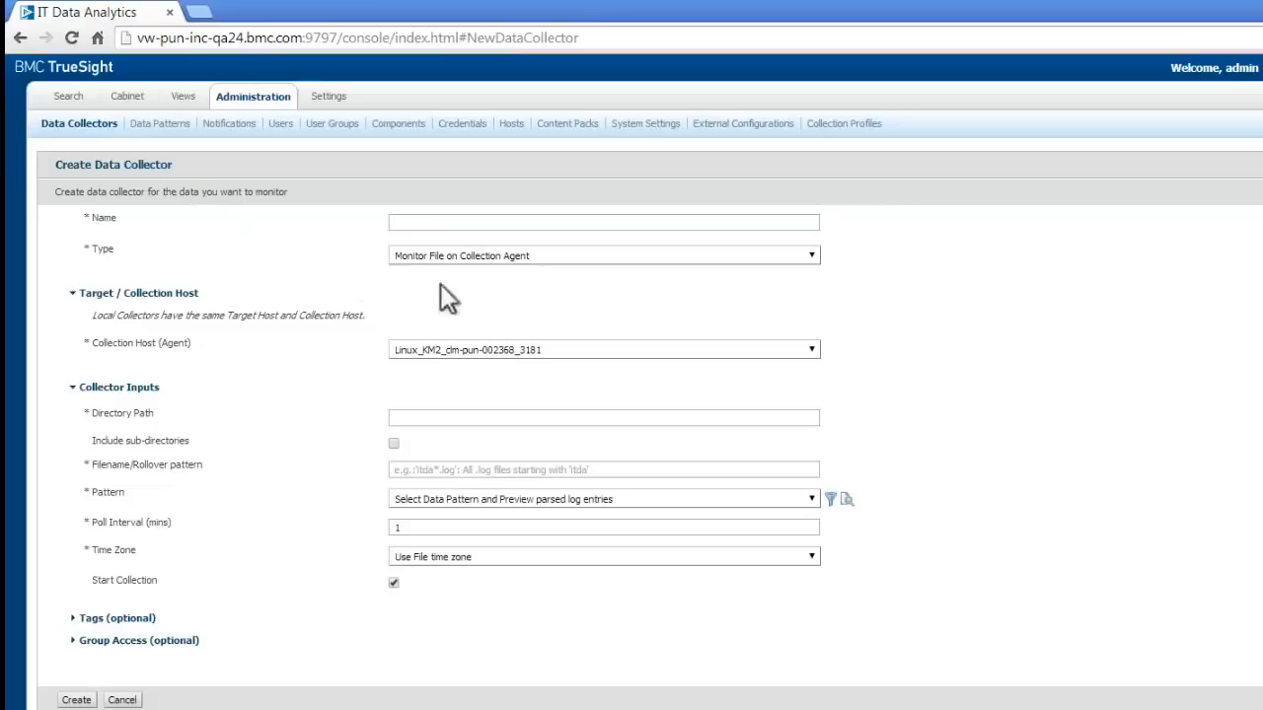
Step: Set the data collector type to Upload File and choose "SQL sample log file" as its file path
{"action": "left_click", "coordinate": [812, 256]}
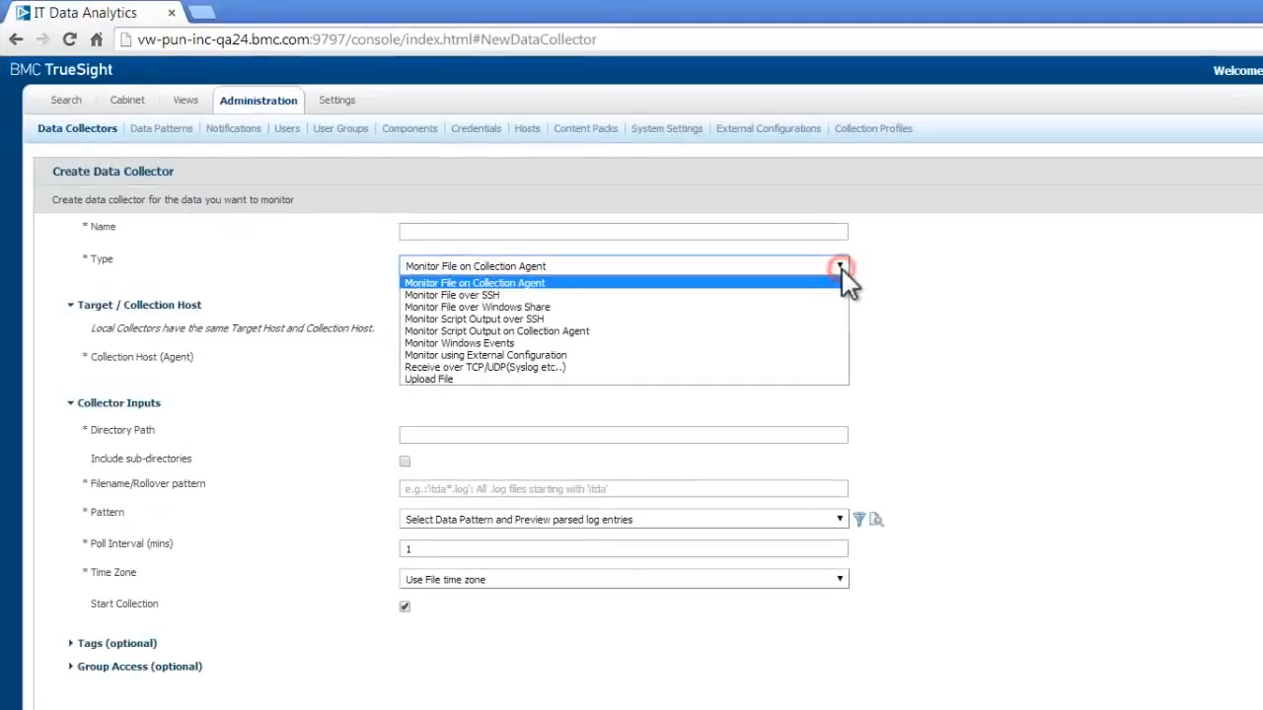
{"action": "left_click", "coordinate": [804, 380]}
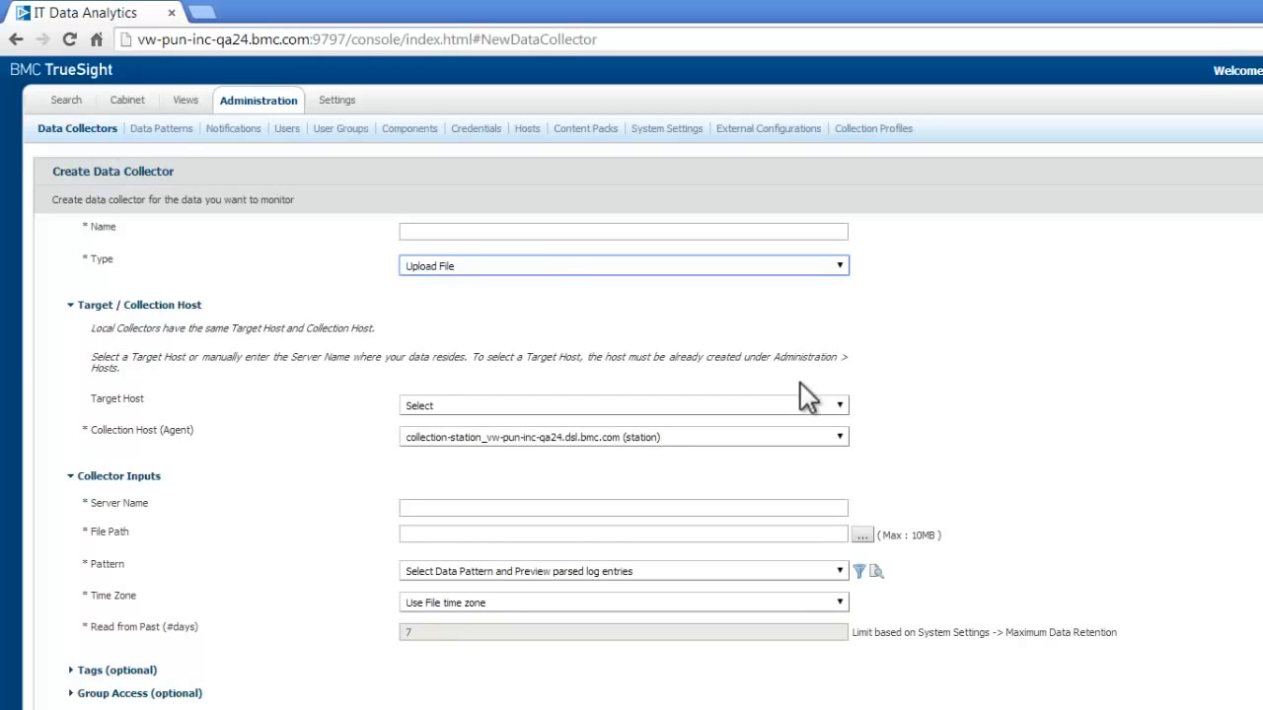
{"action": "left_click", "coordinate": [869, 537]}
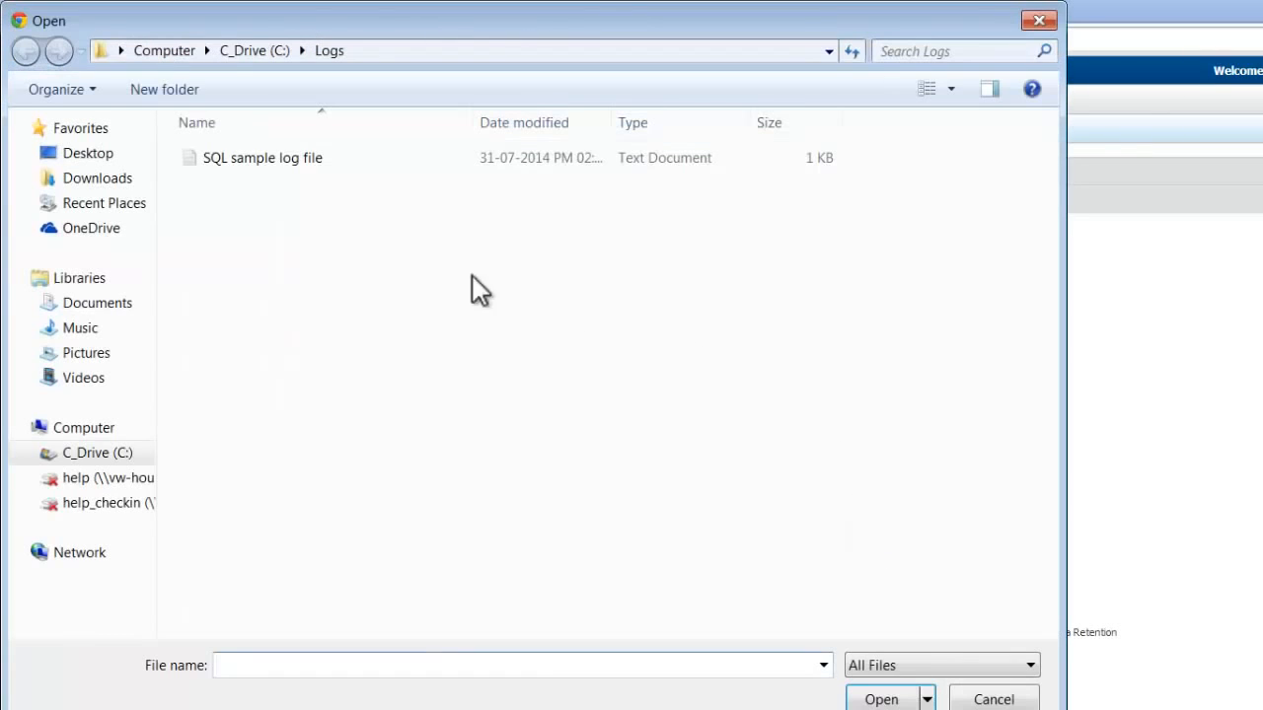
{"action": "left_click", "coordinate": [305, 160]}
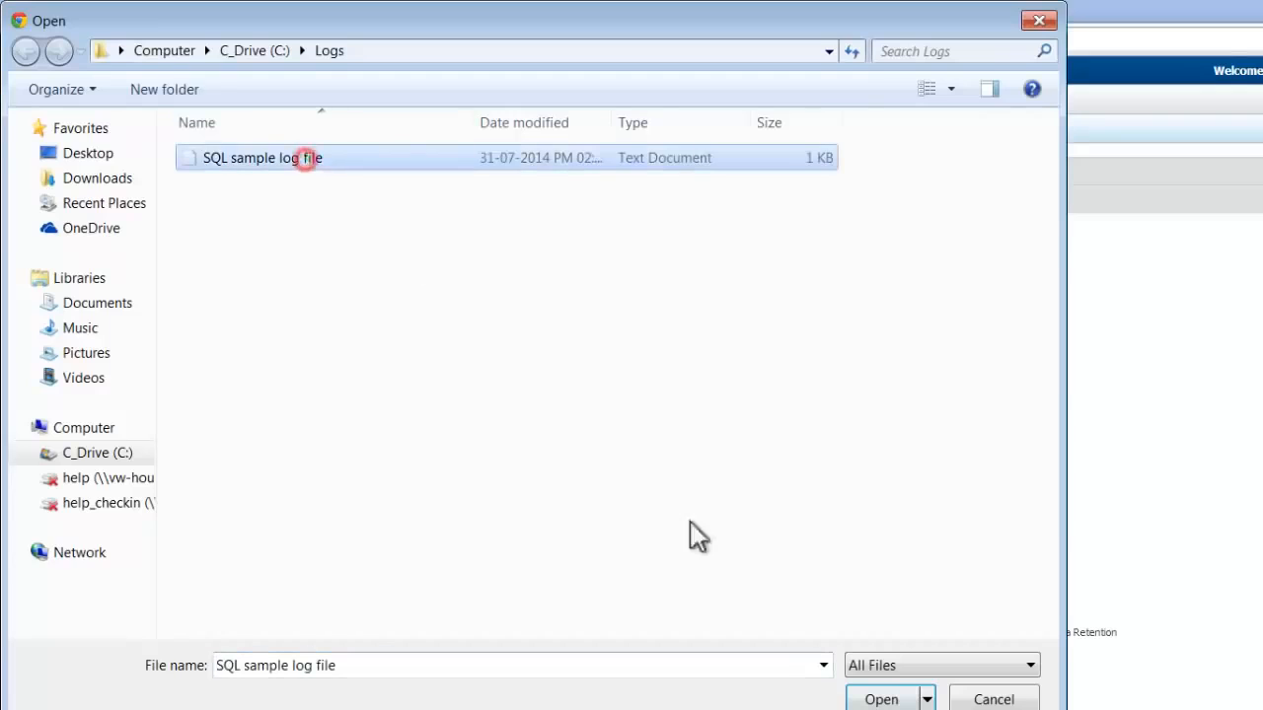
{"action": "left_click", "coordinate": [881, 699]}
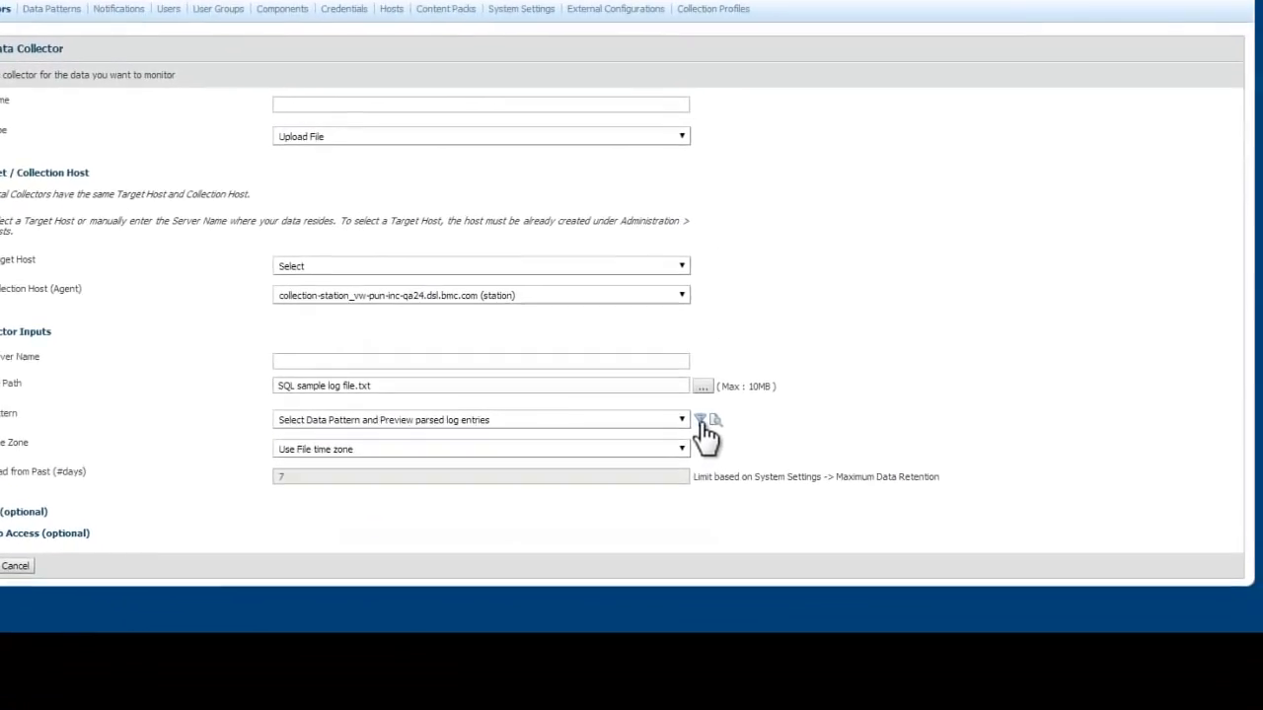
Step: Filter the data patterns by relevance to the chosen log file and preview the records parsed with MySQL - Error
{"action": "left_click", "coordinate": [765, 491]}
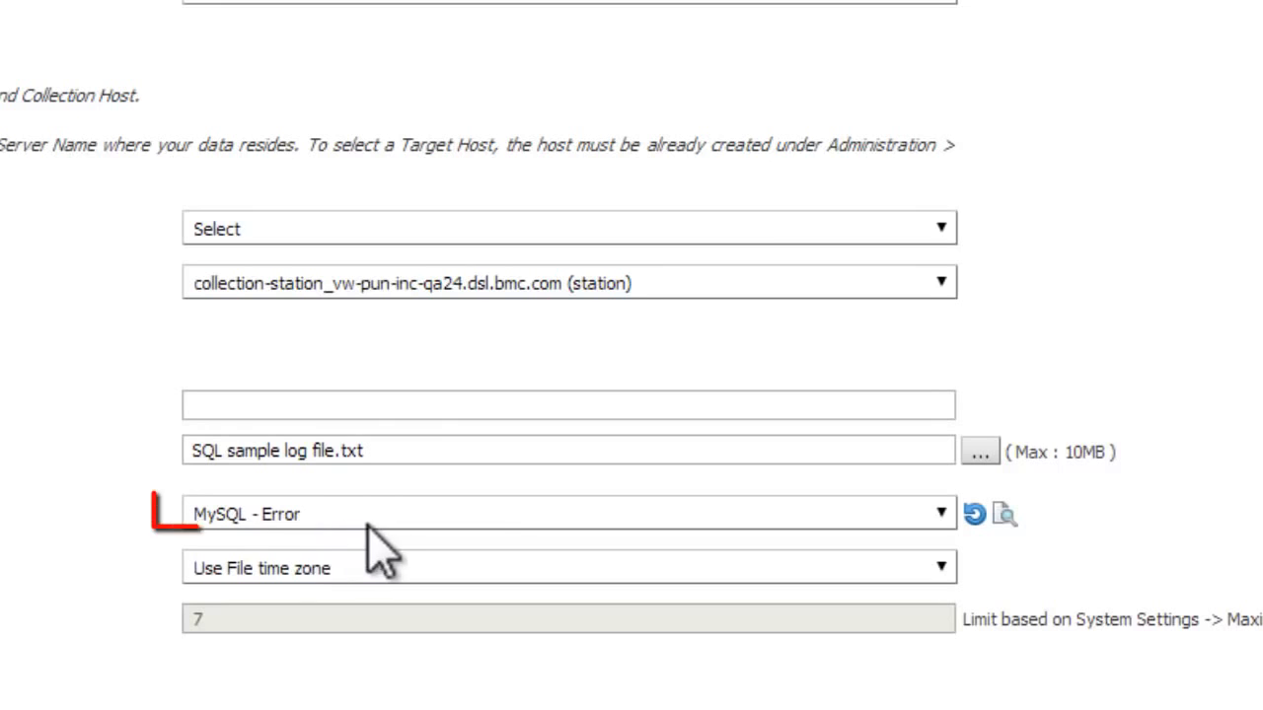
{"action": "left_click", "coordinate": [1004, 517]}
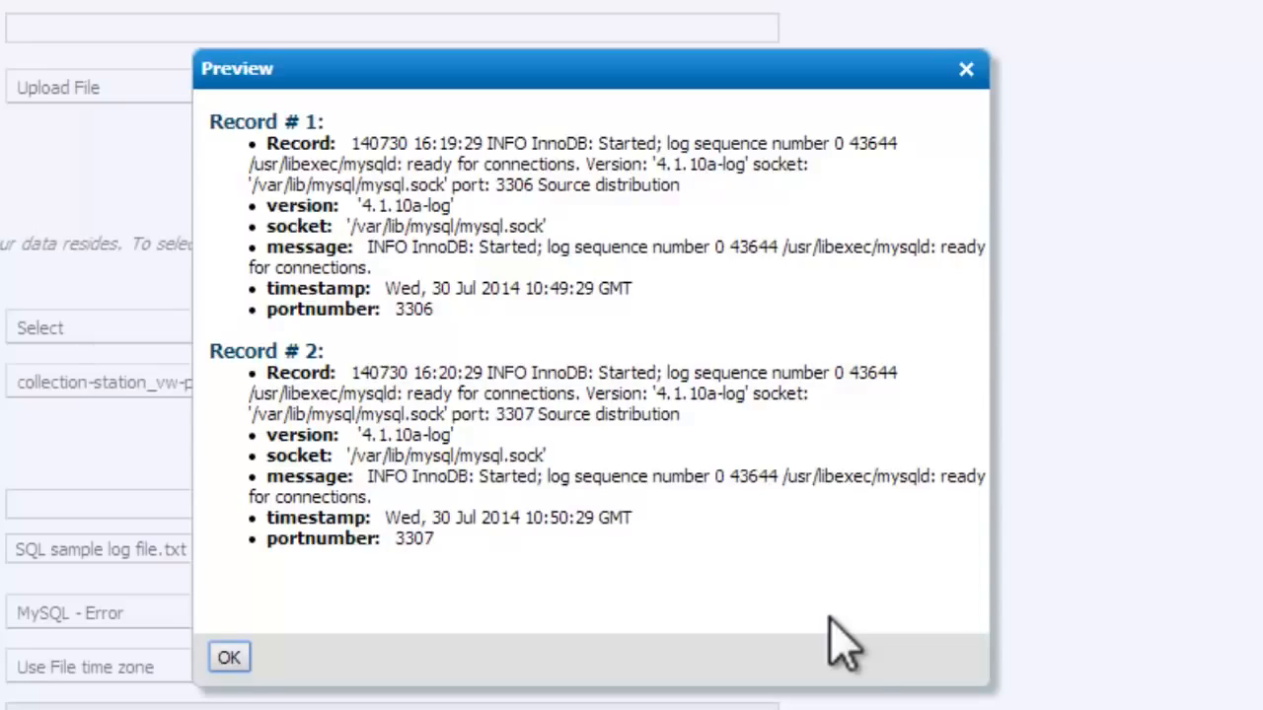
{"action": "left_click", "coordinate": [225, 659]}
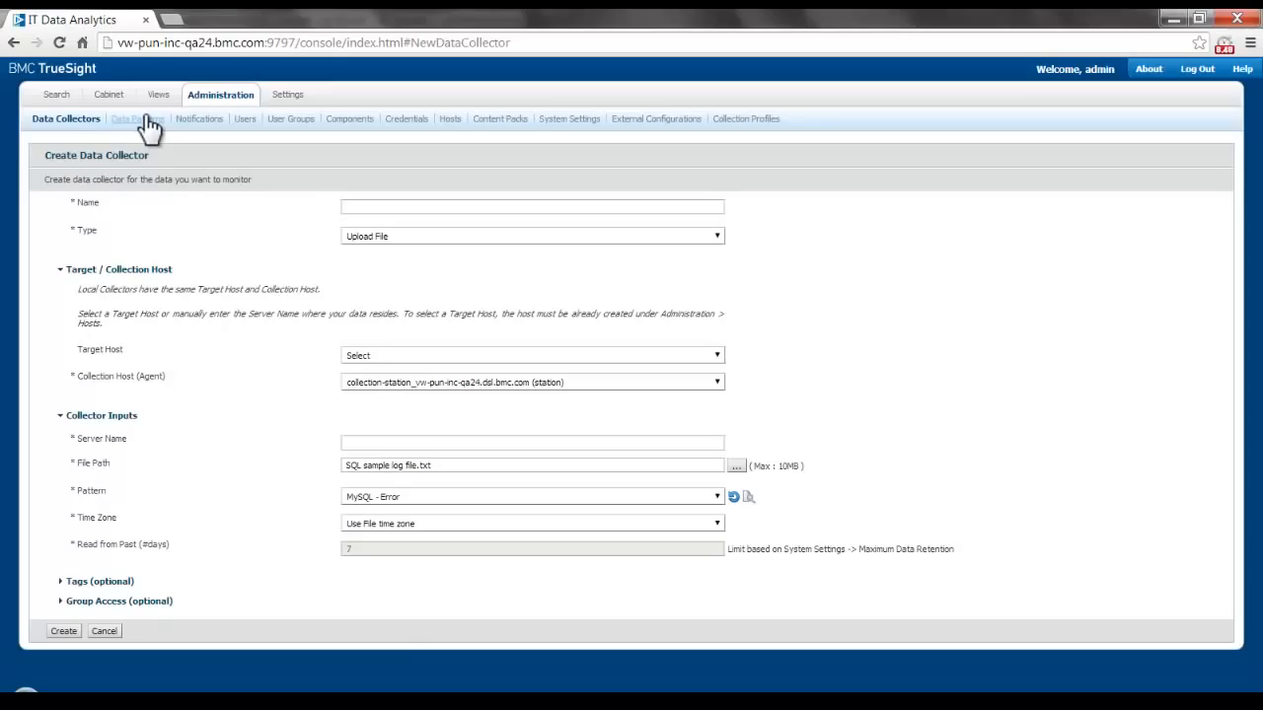
Step: Search the data patterns for "mysql" and clone the MySQL - Error pattern
{"action": "left_click", "coordinate": [144, 117]}
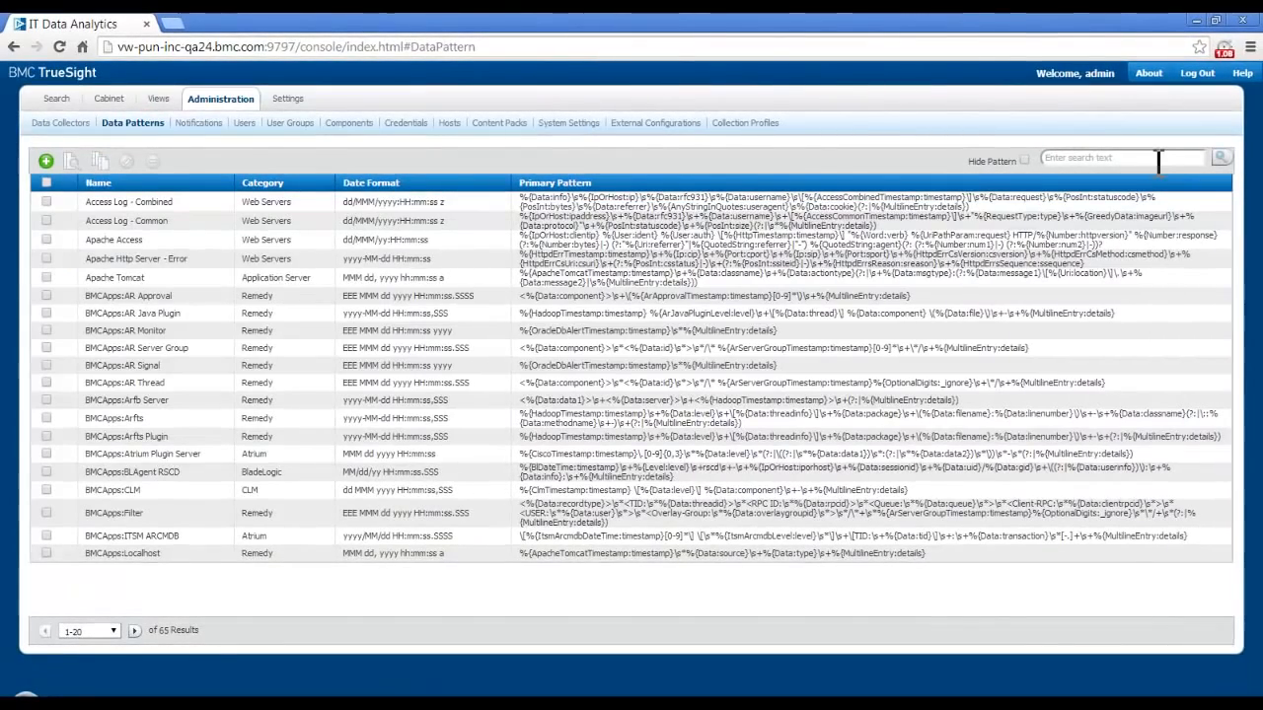
{"action": "left_click", "coordinate": [1086, 159]}
{"action": "type", "text": "mysql"}
{"action": "left_click", "coordinate": [1221, 159]}
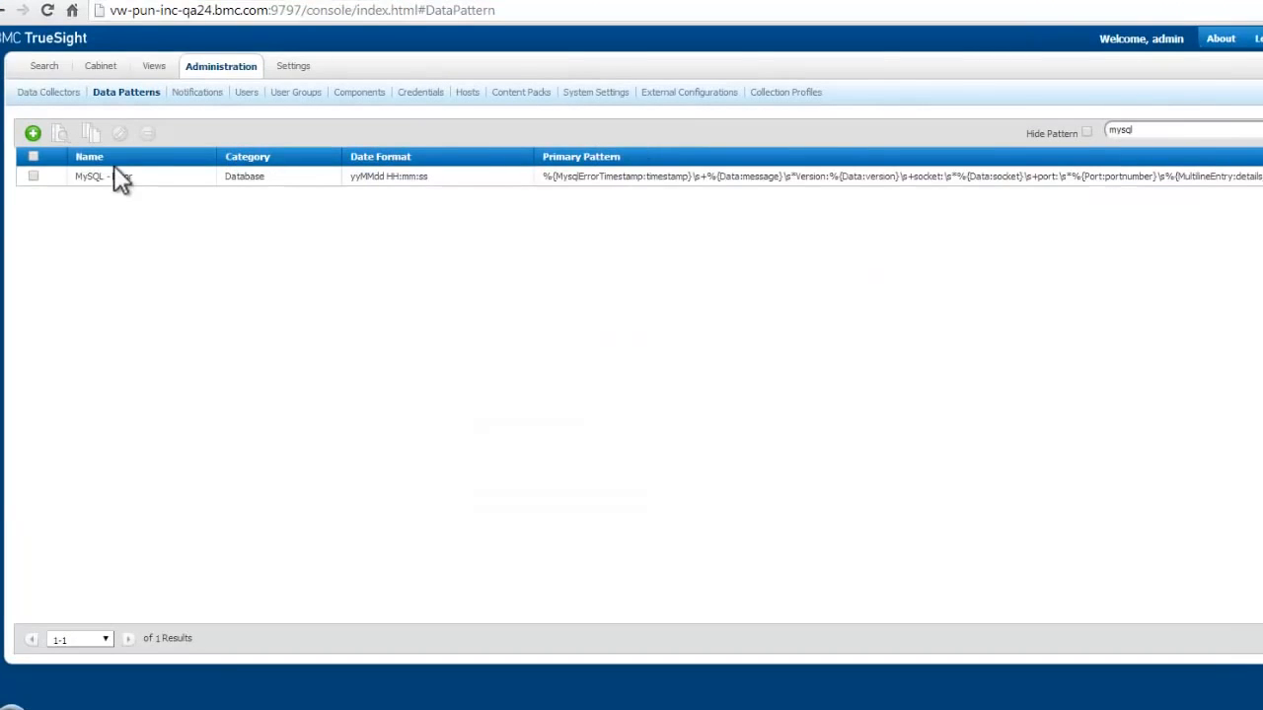
{"action": "left_click", "coordinate": [34, 176]}
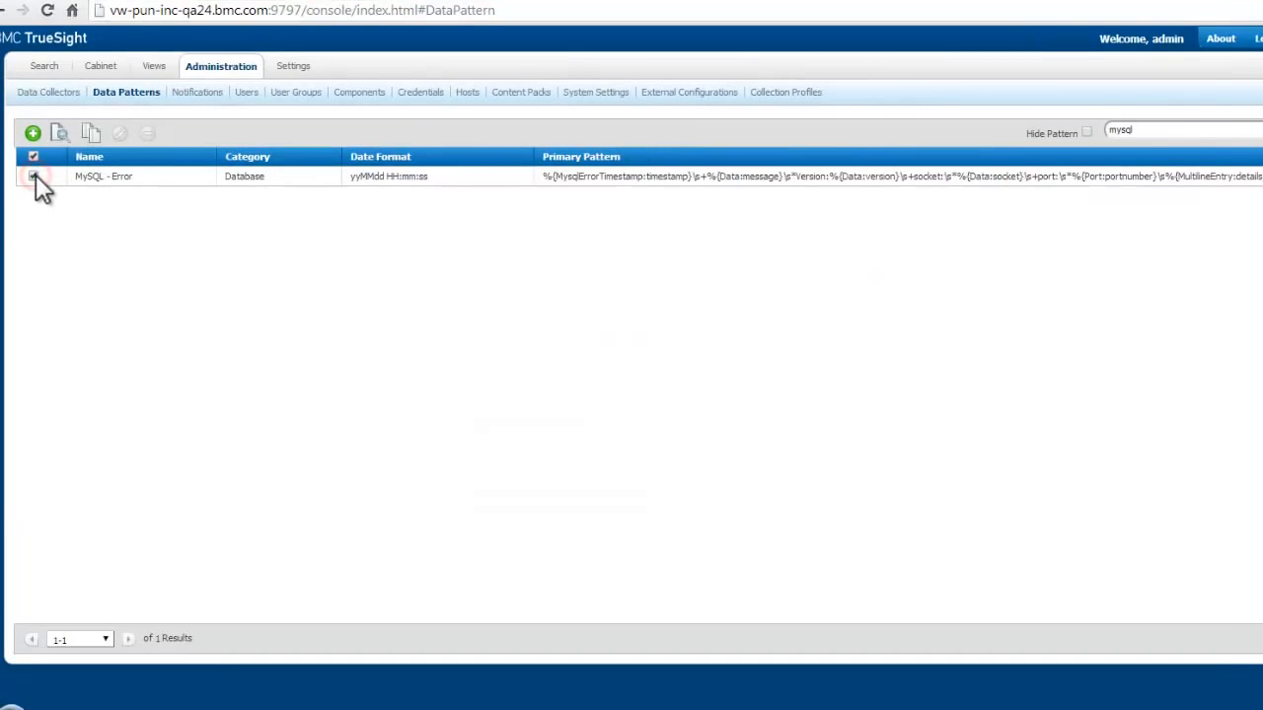
{"action": "left_click", "coordinate": [90, 135]}
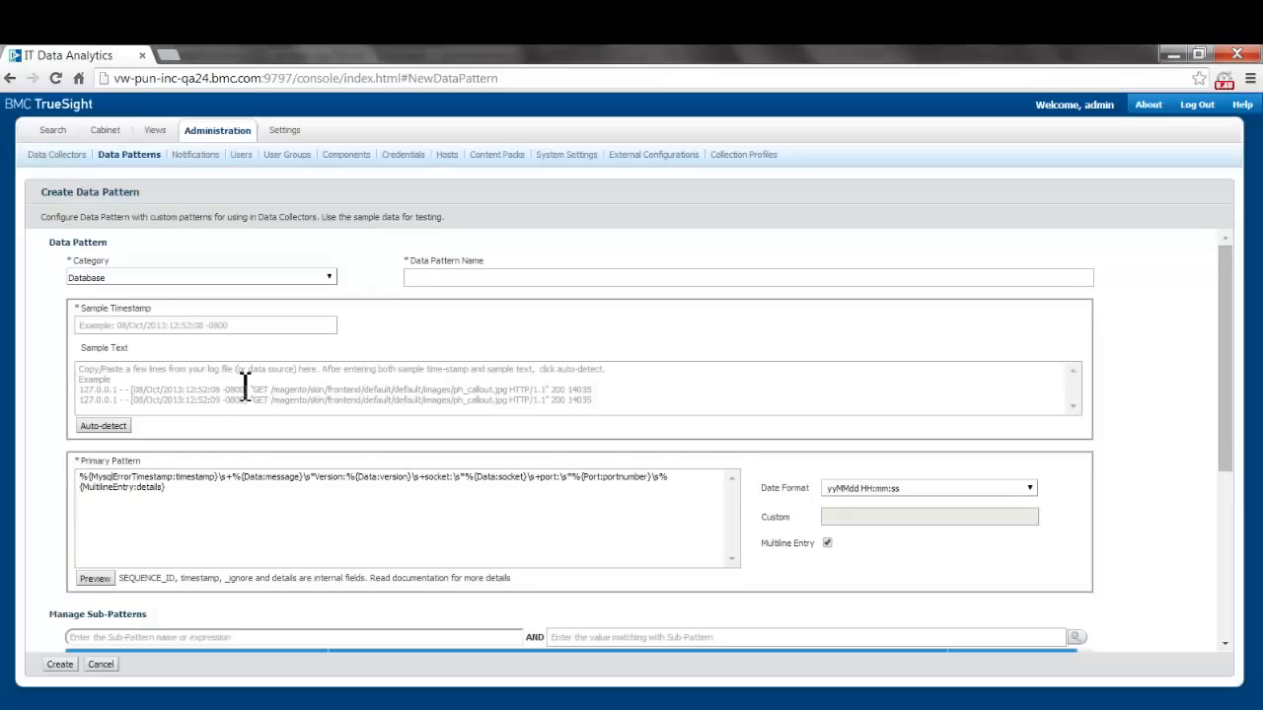
Step: Copy both log lines from SQL sample log file.txt in Notepad++ and paste them as the cloned data pattern's sample text
{"action": "left_click", "coordinate": [235, 708]}
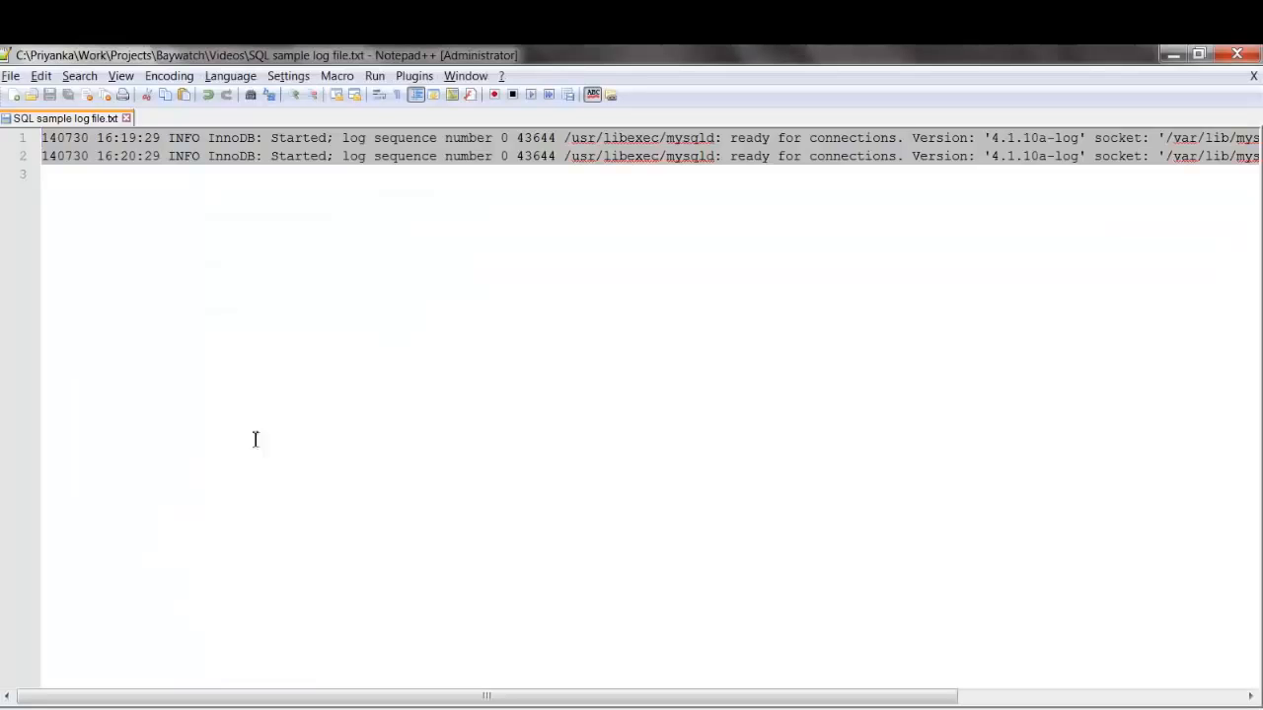
{"action": "right_click", "coordinate": [352, 156]}
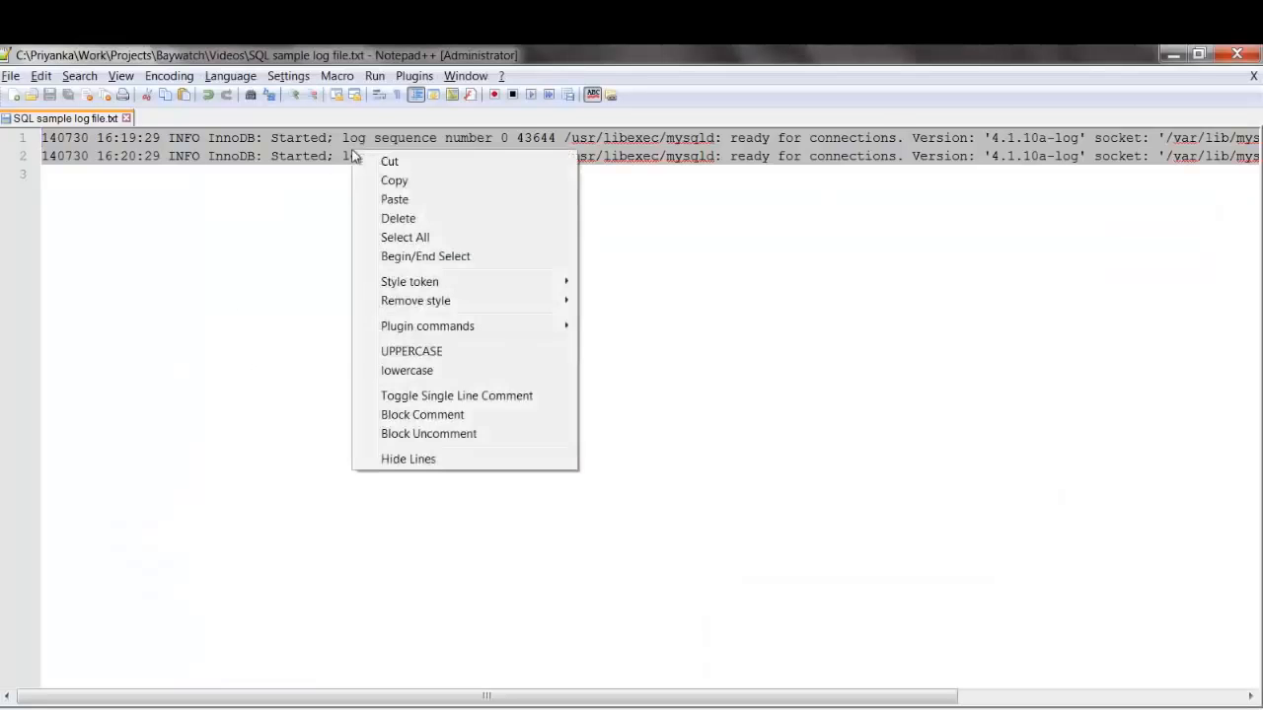
{"action": "left_click", "coordinate": [388, 180]}
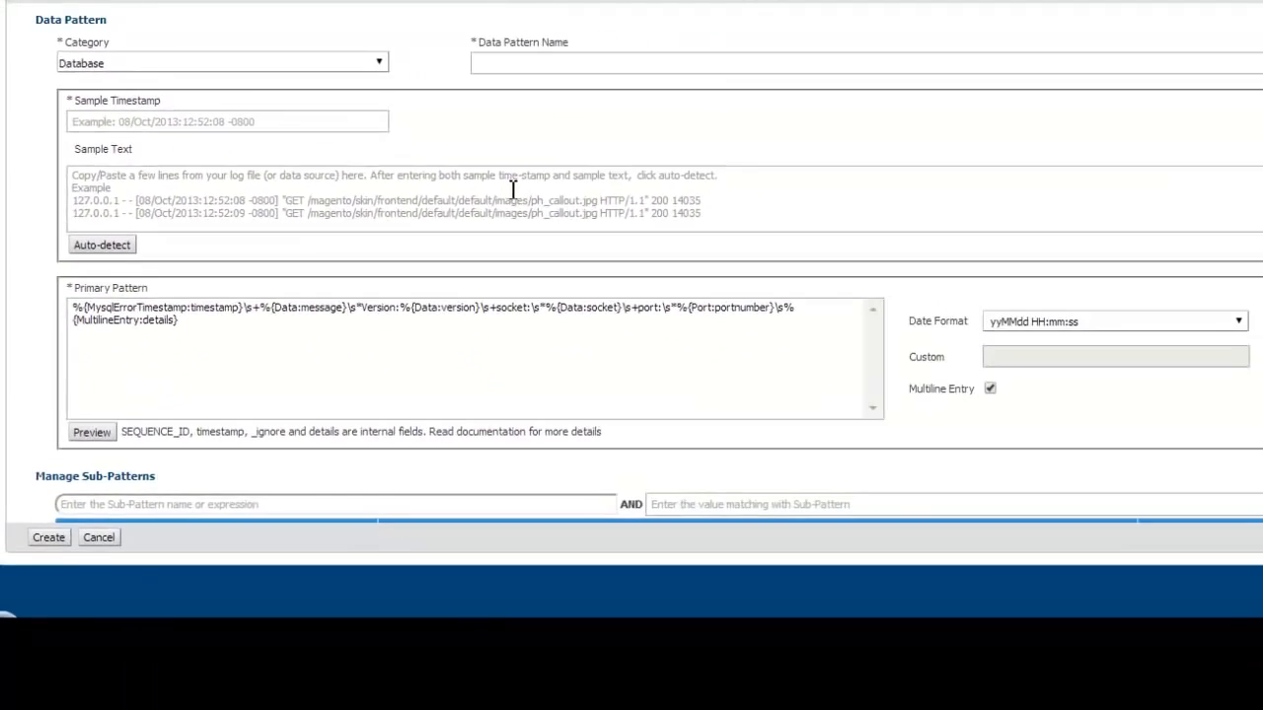
{"action": "left_click", "coordinate": [558, 204]}
{"action": "right_click", "coordinate": [626, 236]}
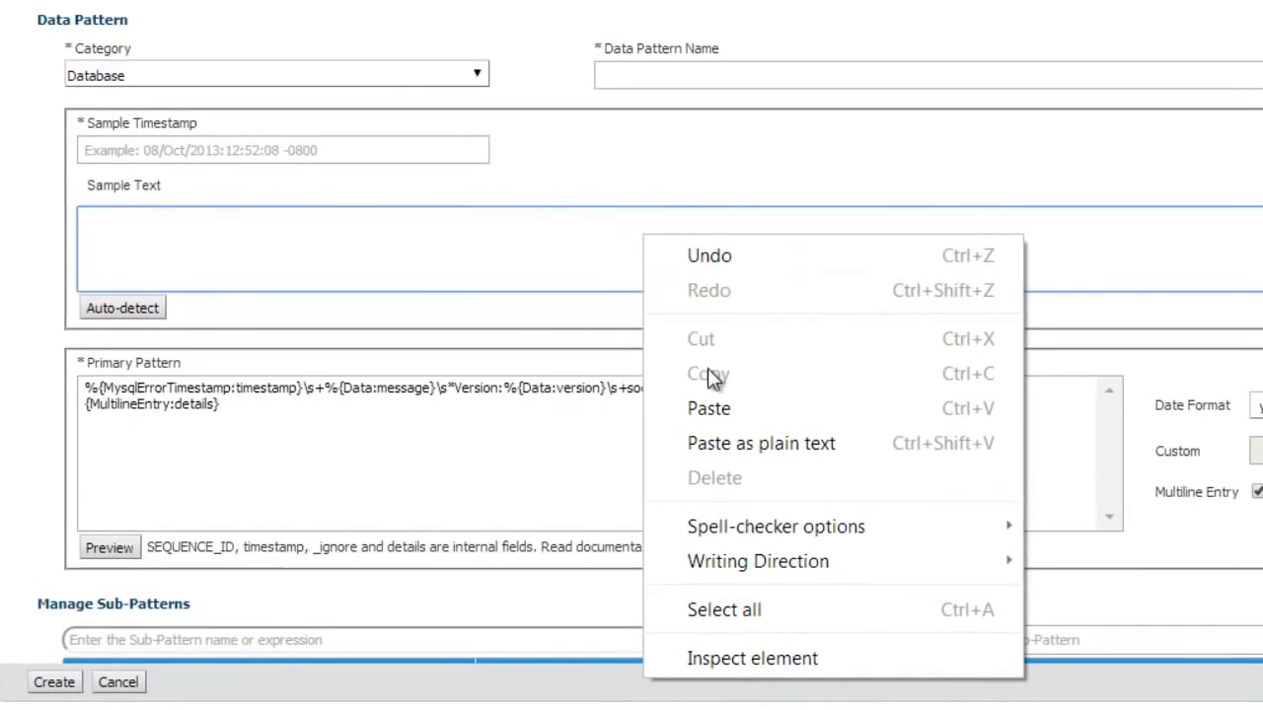
{"action": "left_click", "coordinate": [691, 397]}
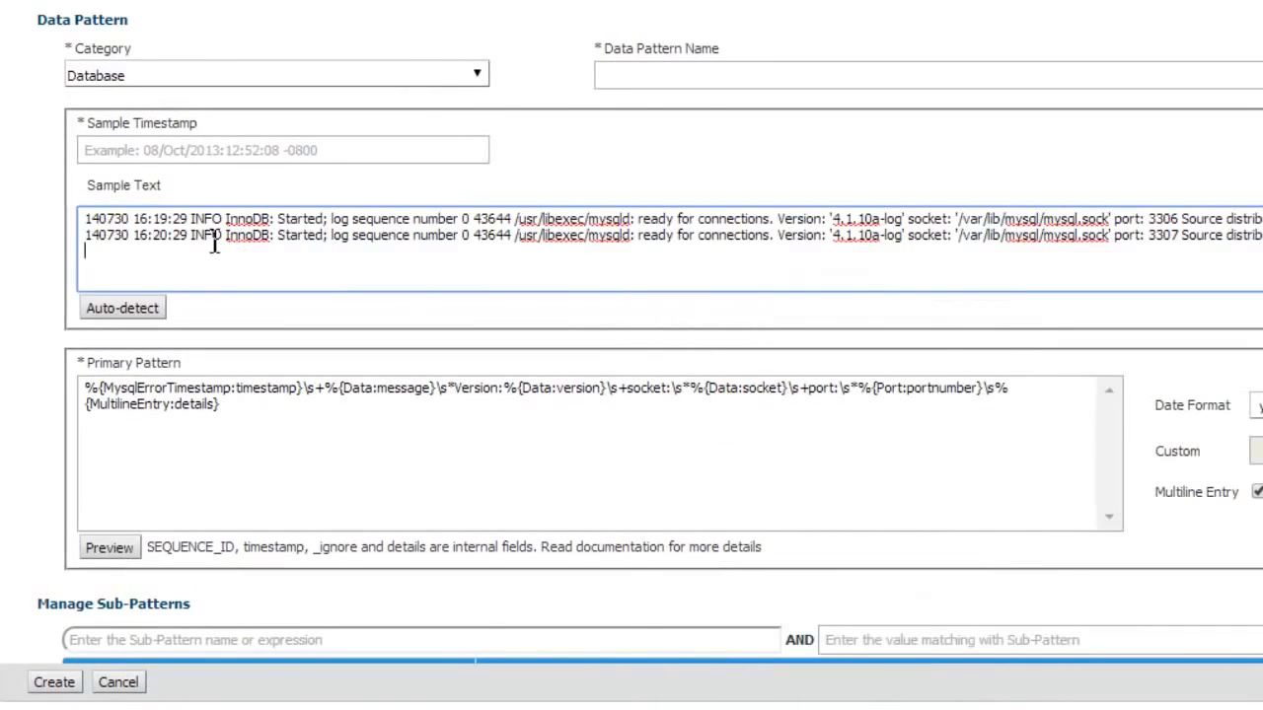
Step: Copy the timestamp of the second sample log line and set the Sample Timestamp to 140730 16:20:29
{"action": "left_click_drag", "start_coordinate": [182, 237], "coordinate": [106, 254]}
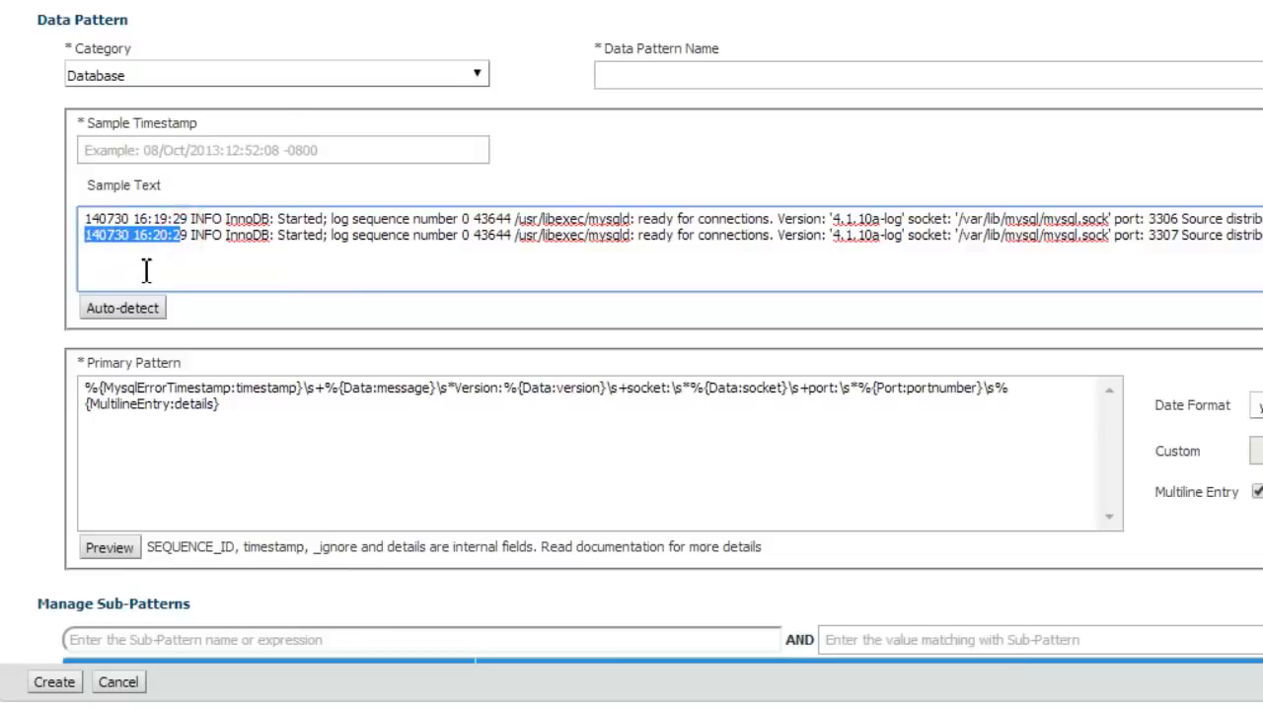
{"action": "left_click", "coordinate": [280, 146]}
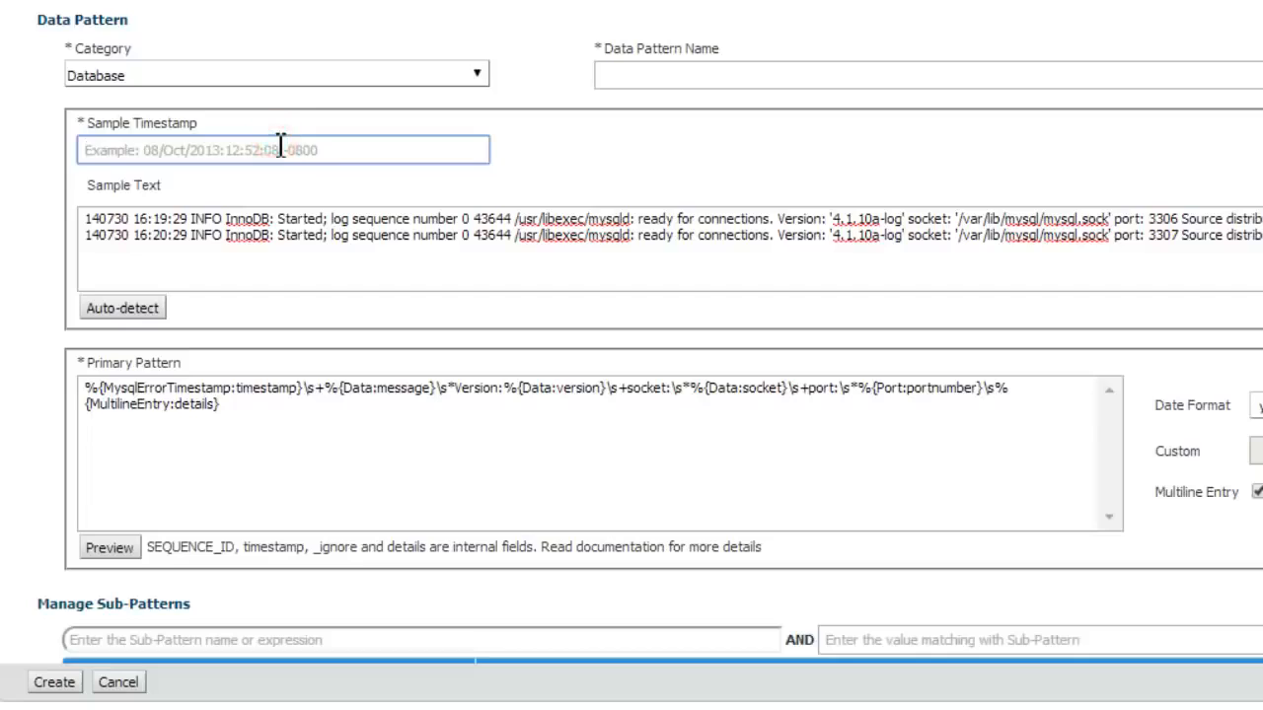
{"action": "key", "text": "ctrl+v"}
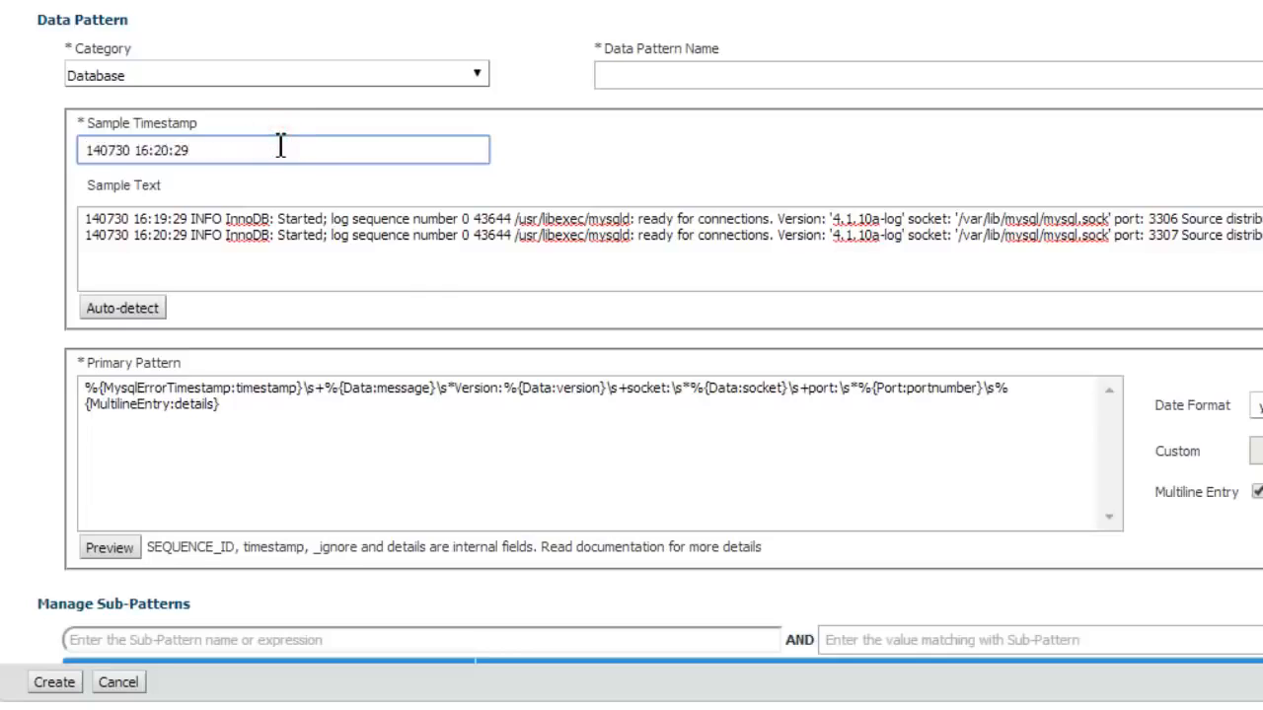
{"action": "type", "text": "9"}
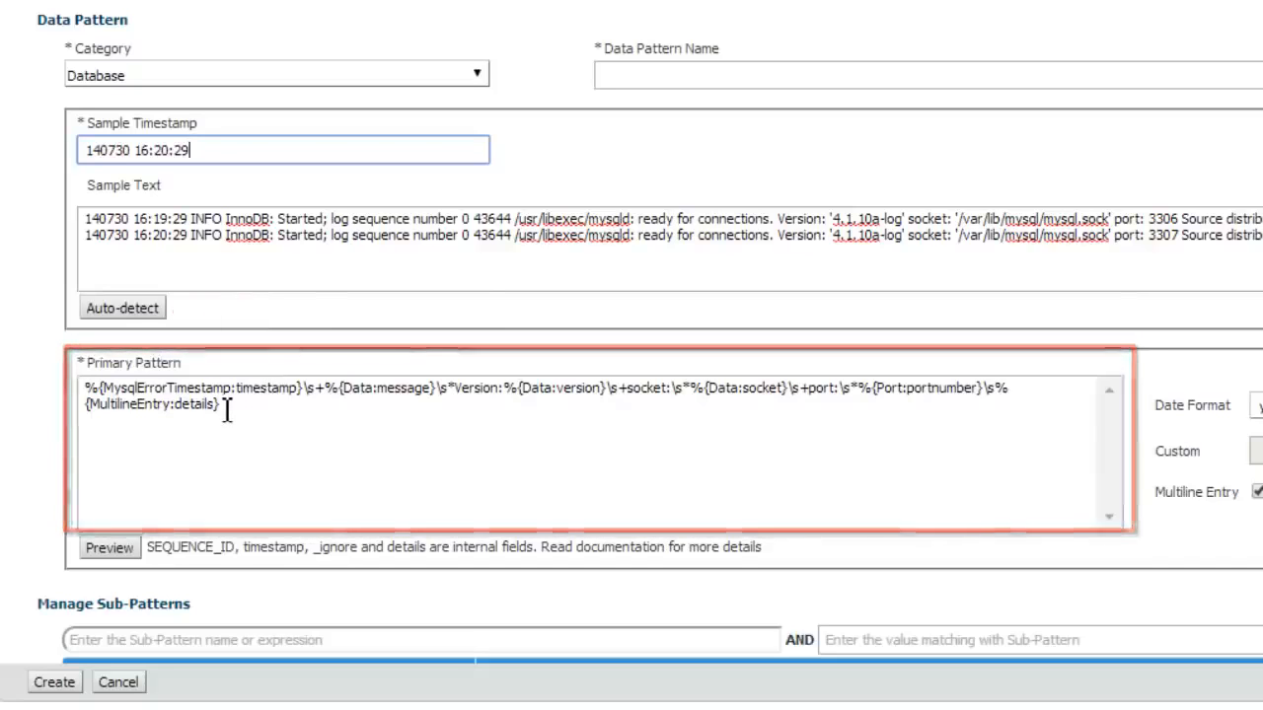
Step: Preview the primary pattern against the sample text and review the sample log entries and field types
{"action": "left_click", "coordinate": [108, 549]}
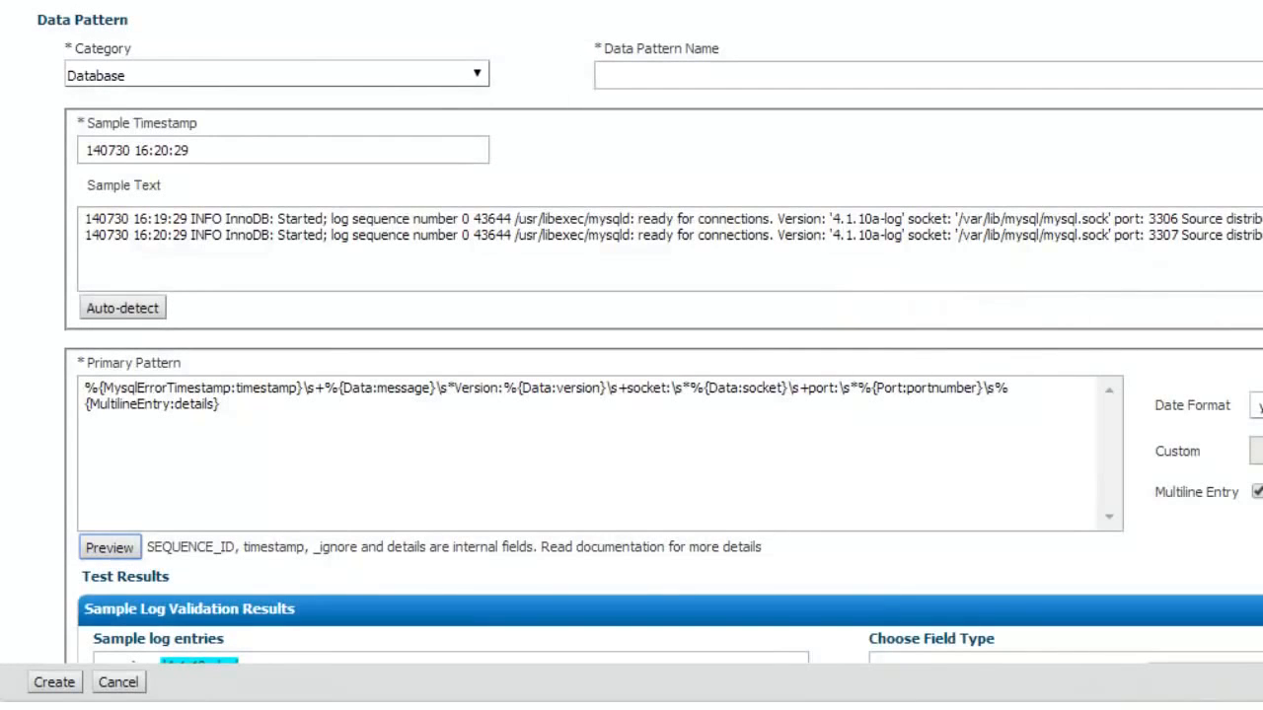
{"action": "scroll", "coordinate": [631, 395], "scroll_direction": "down", "scroll_amount": 1}
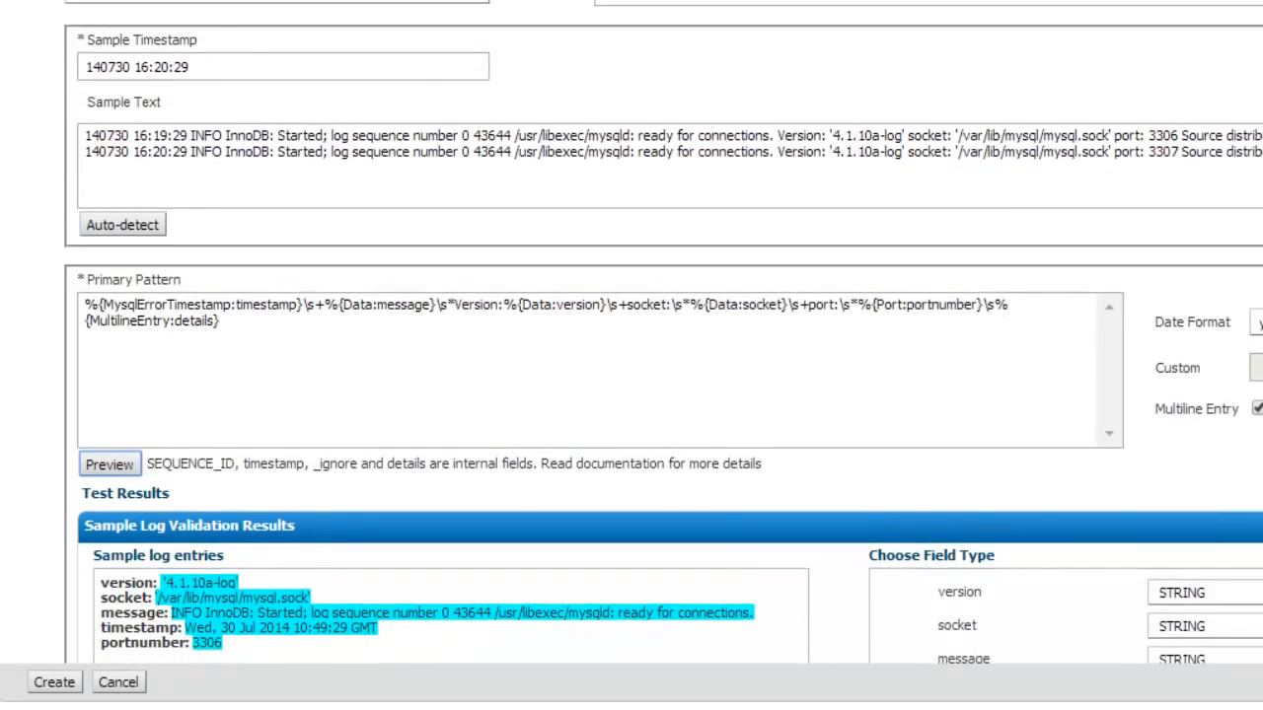
{"action": "scroll", "coordinate": [632, 395], "scroll_direction": "up", "scroll_amount": 1}
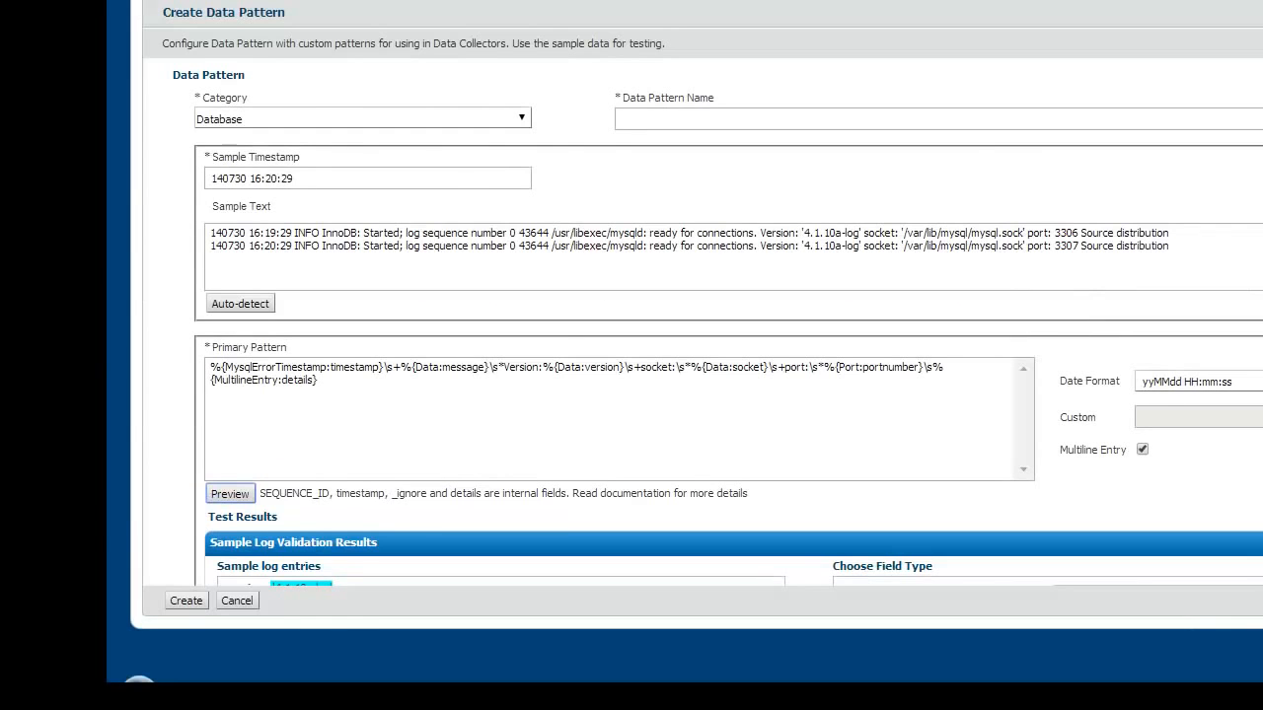
{"action": "scroll", "coordinate": [731, 326], "scroll_direction": "down", "scroll_amount": 1}
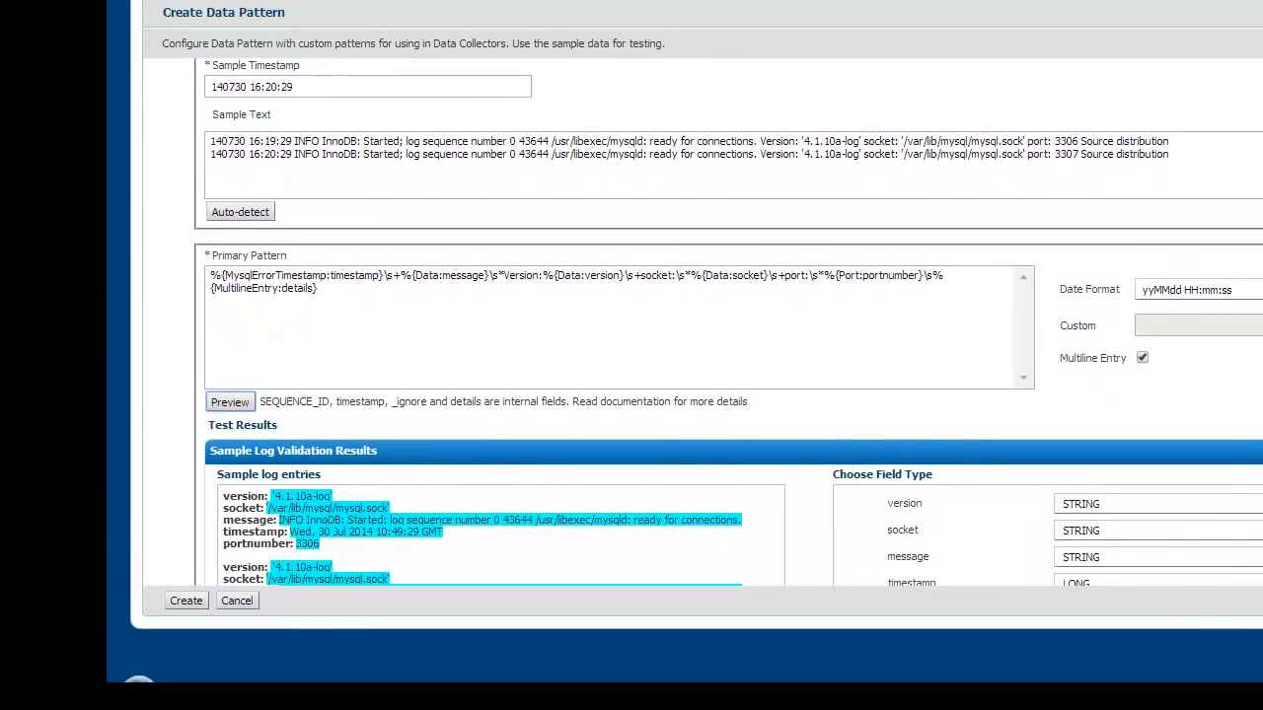
{"action": "scroll", "coordinate": [631, 325], "scroll_direction": "down", "scroll_amount": 1}
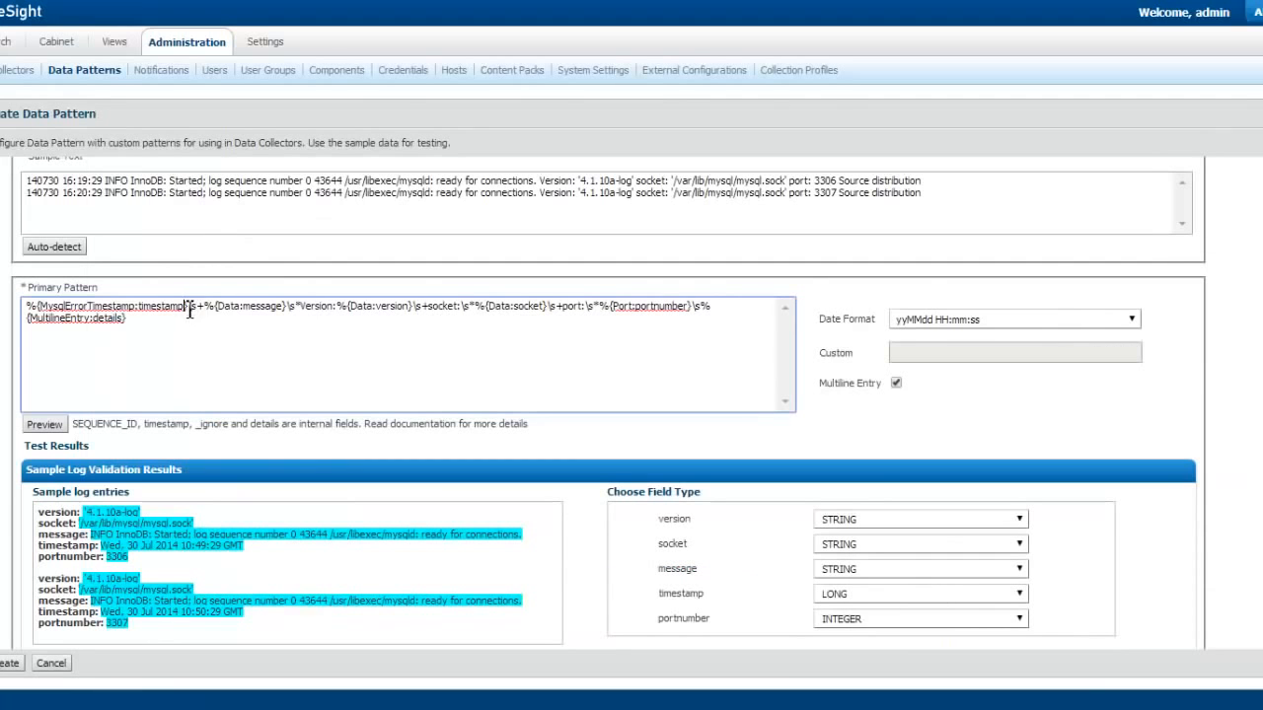
Step: Duplicate the \s+%{Data:message} segment right after the timestamp field in the primary pattern
{"action": "left_click_drag", "start_coordinate": [351, 293], "coordinate": [454, 295]}
{"action": "left_click_drag", "start_coordinate": [274, 305], "coordinate": [289, 309]}
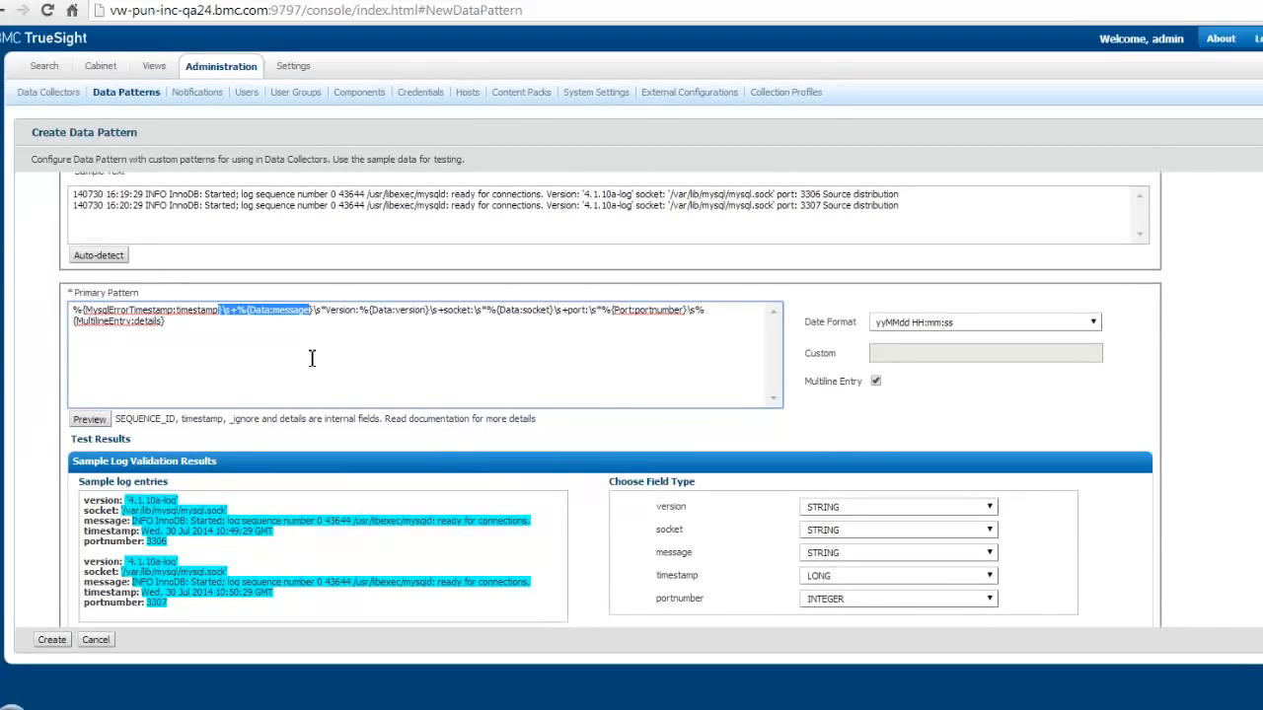
{"action": "left_click", "coordinate": [312, 358]}
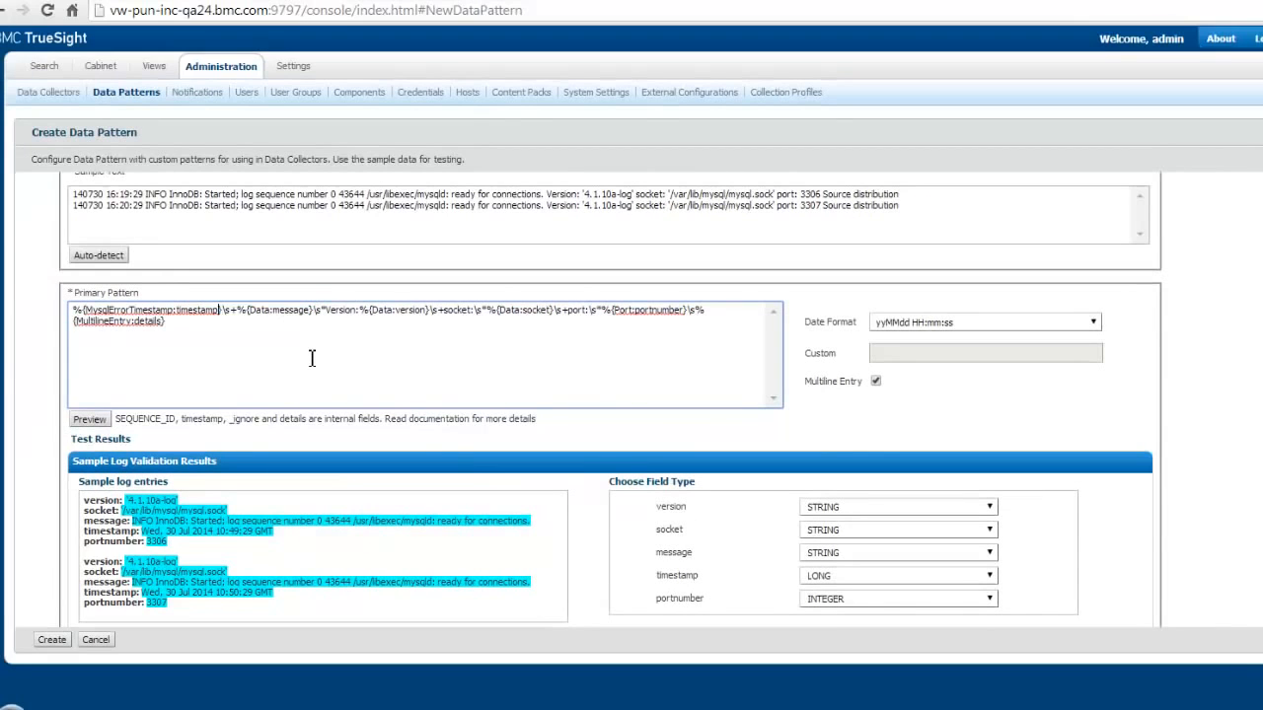
{"action": "key", "text": "ctrl+v"}
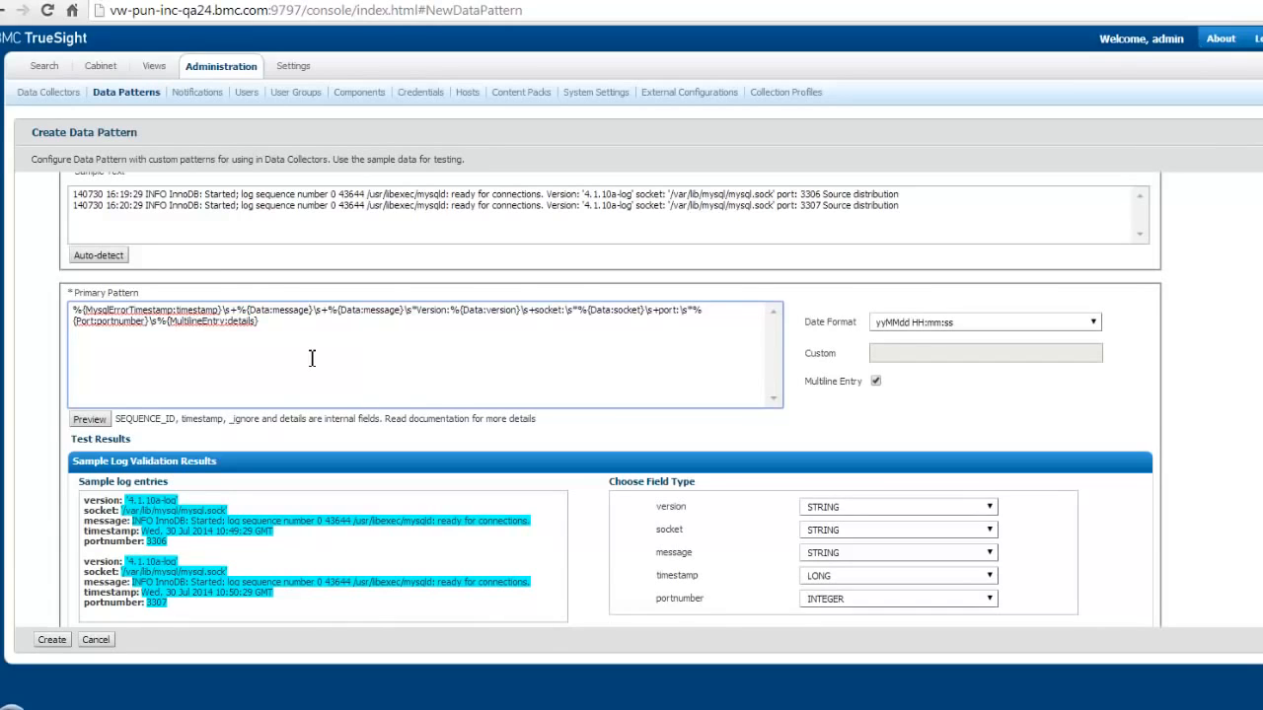
Step: Rename the first message field in the primary pattern as %{Data:debuglevel} and preview the parsed sample entries
{"action": "key", "text": "BackSpace"}
{"action": "key", "text": "BackSpace"}
{"action": "key", "text": "BackSpace"}
{"action": "key", "text": "BackSpace"}
{"action": "key", "text": "BackSpace"}
{"action": "key", "text": "BackSpace"}
{"action": "key", "text": "BackSpace"}
{"action": "key", "text": "BackSpace"}
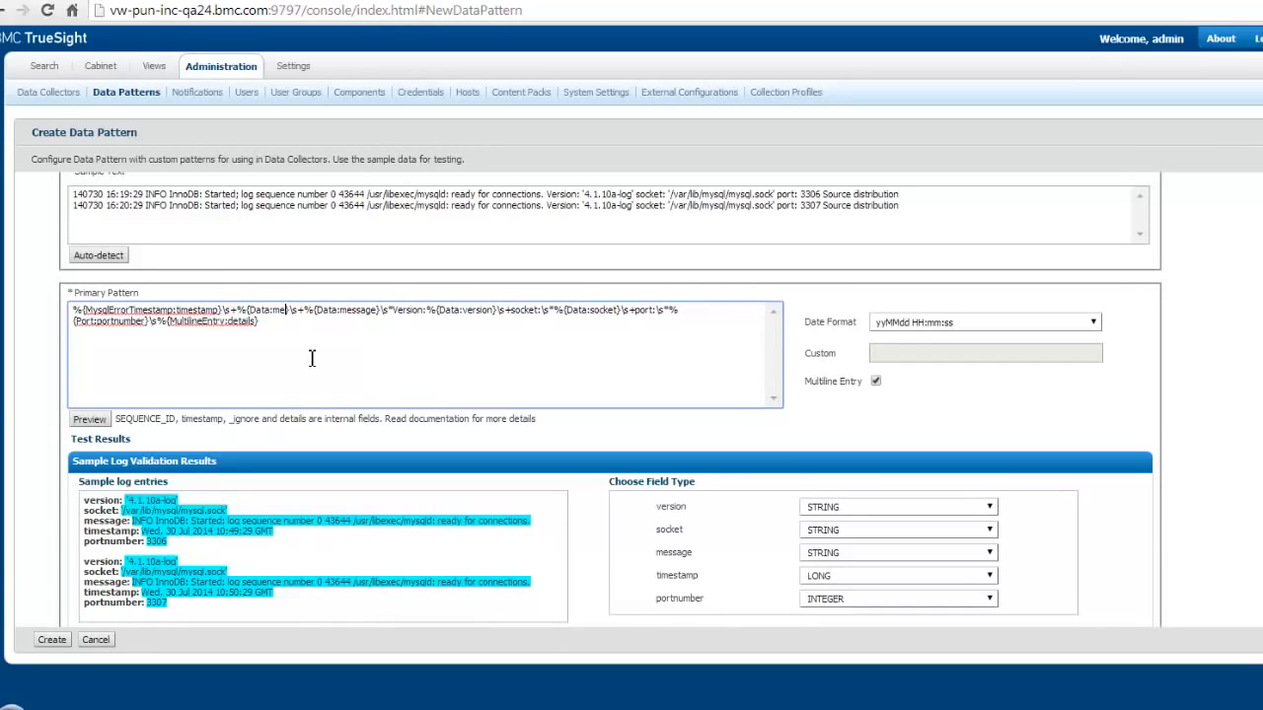
{"action": "type", "text": "debuglevel"}
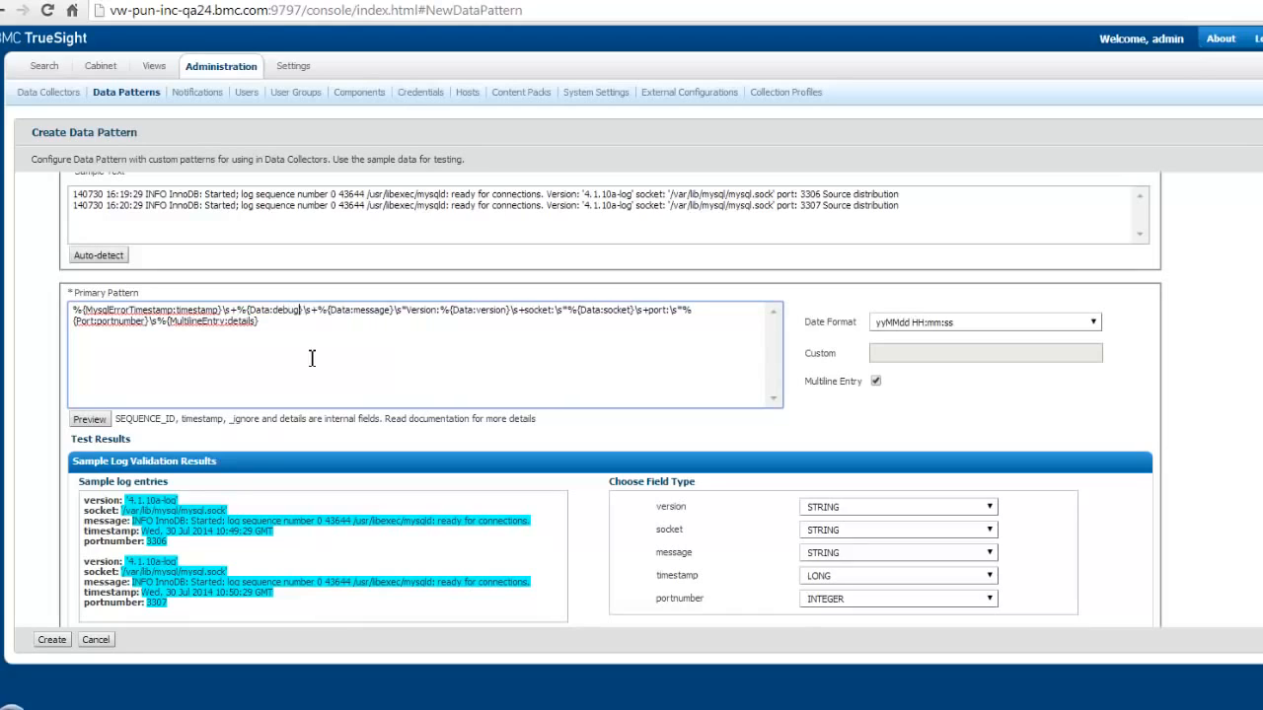
{"action": "type", "text": "}"}
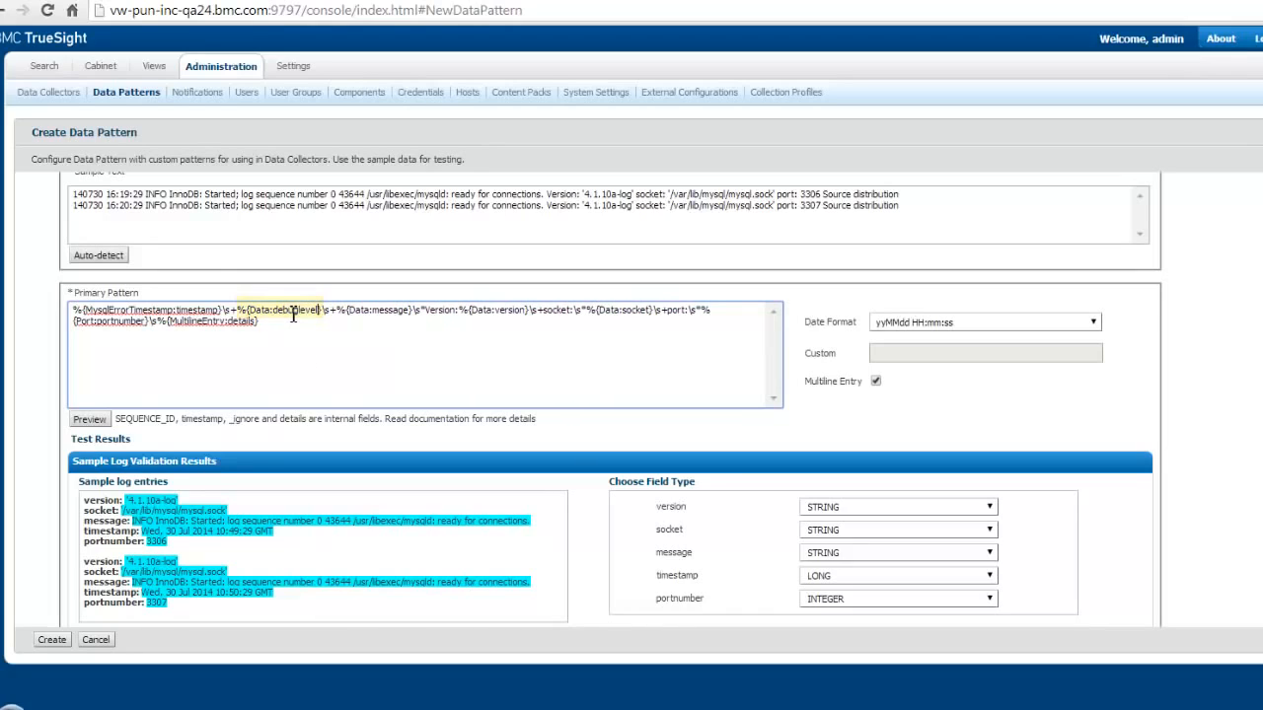
{"action": "left_click", "coordinate": [90, 420]}
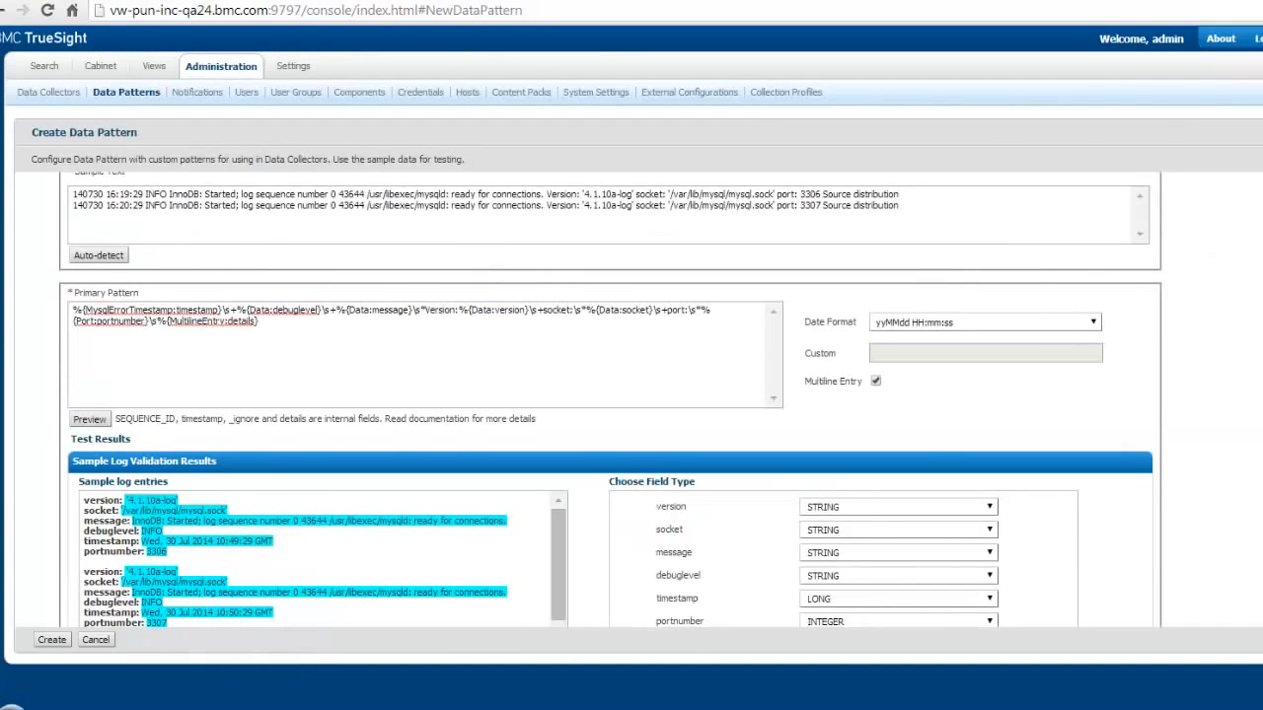
Step: Name the data pattern "MySQL Error Clone"
{"action": "scroll", "coordinate": [1245, 225], "scroll_direction": "up", "scroll_amount": 3}
{"action": "left_click", "coordinate": [898, 227]}
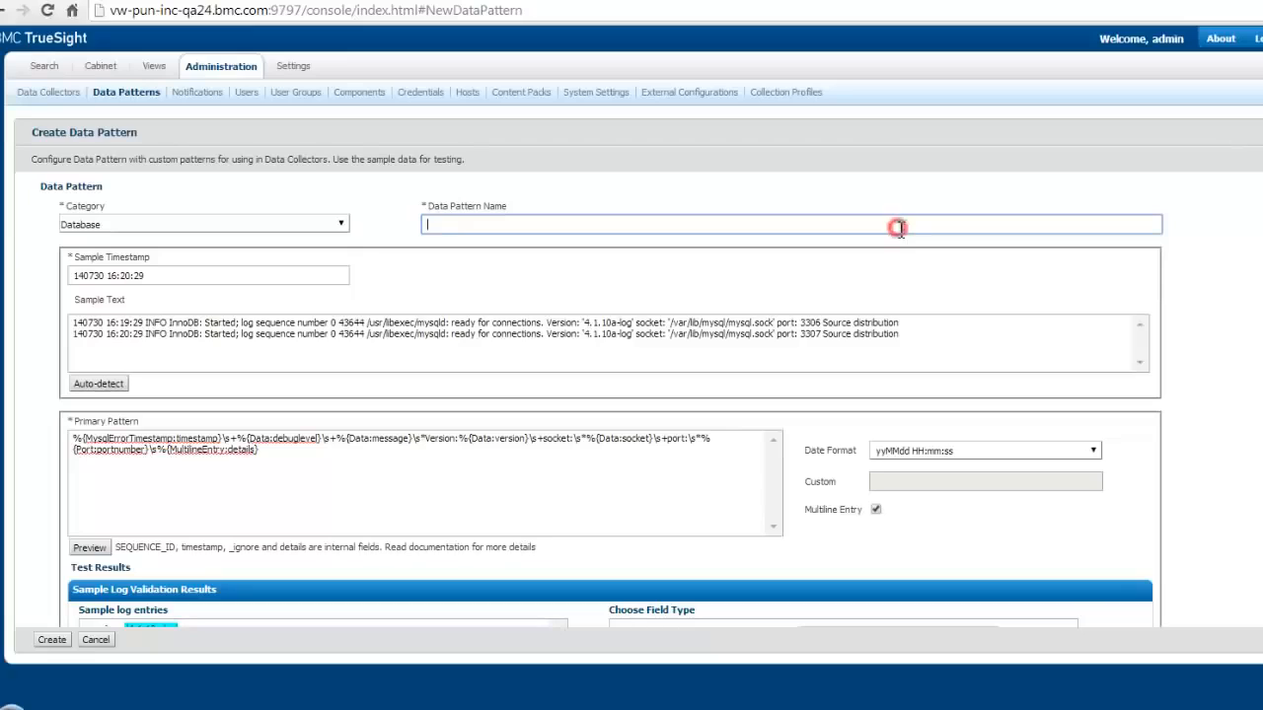
{"action": "type", "text": "MySQL Error Clone"}
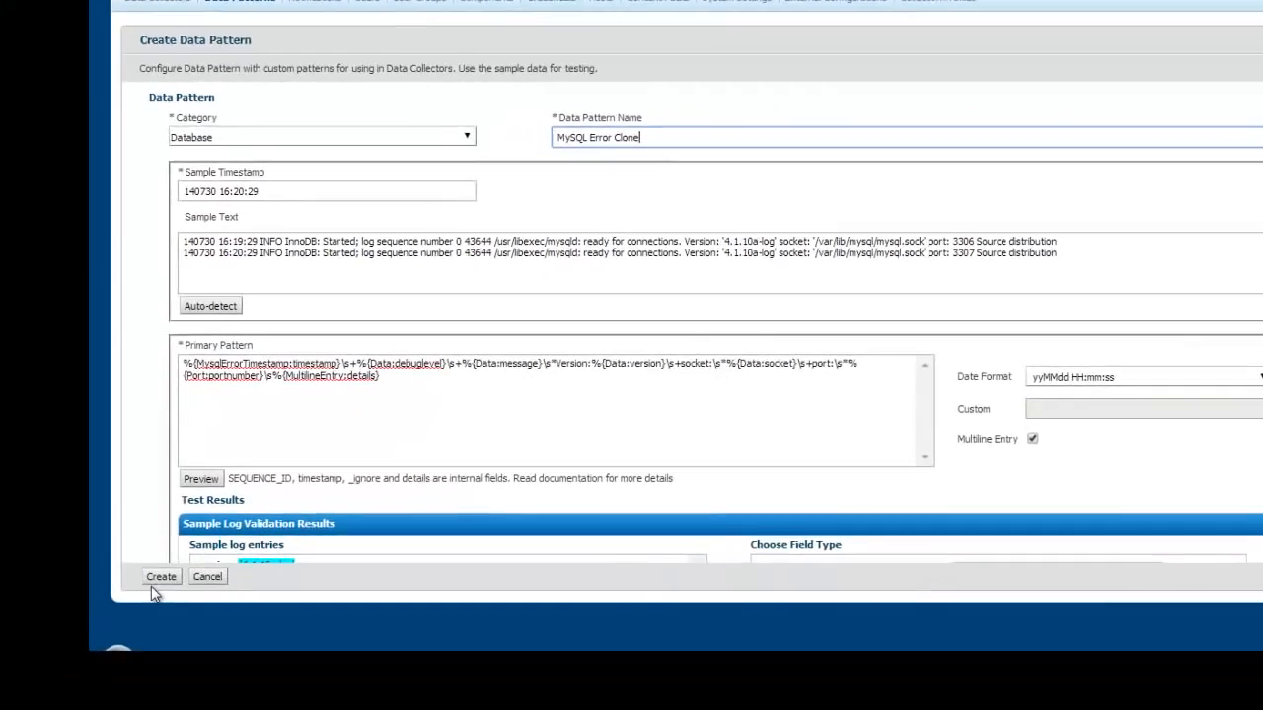
Step: Create the MySQL Error Clone data pattern and dismiss the confirmation
{"action": "left_click", "coordinate": [158, 579]}
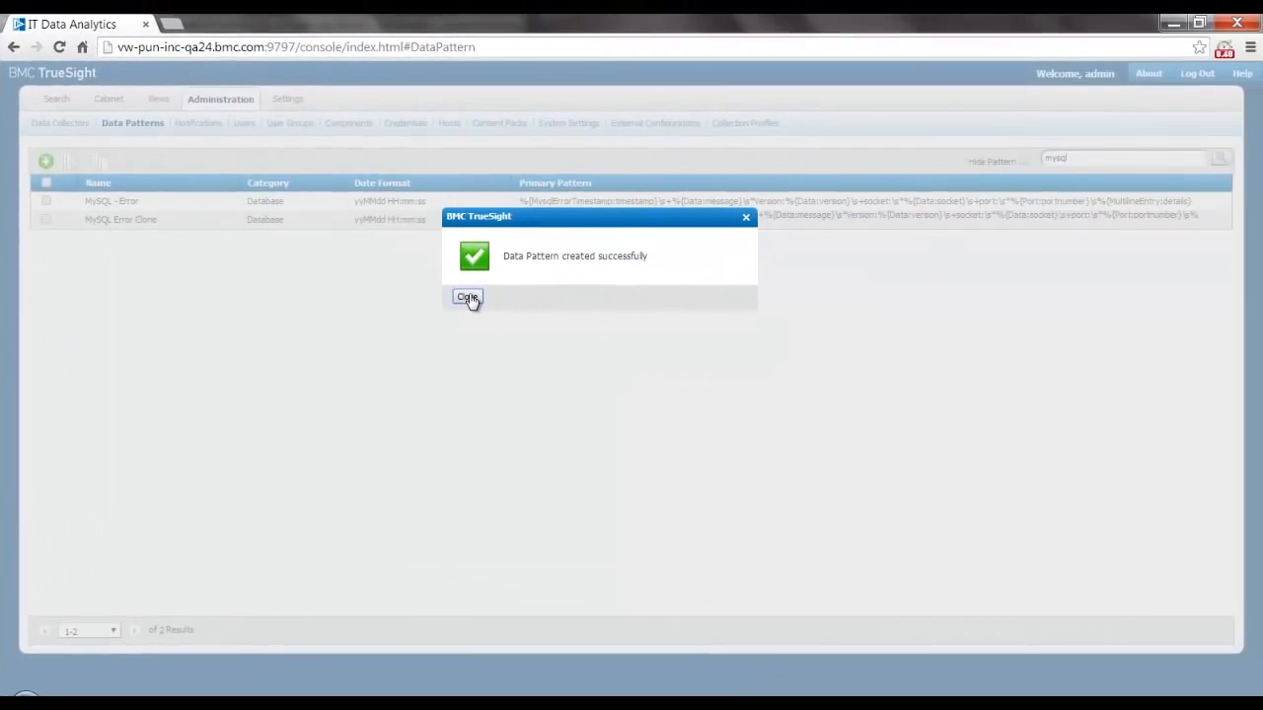
{"action": "left_click", "coordinate": [469, 297]}
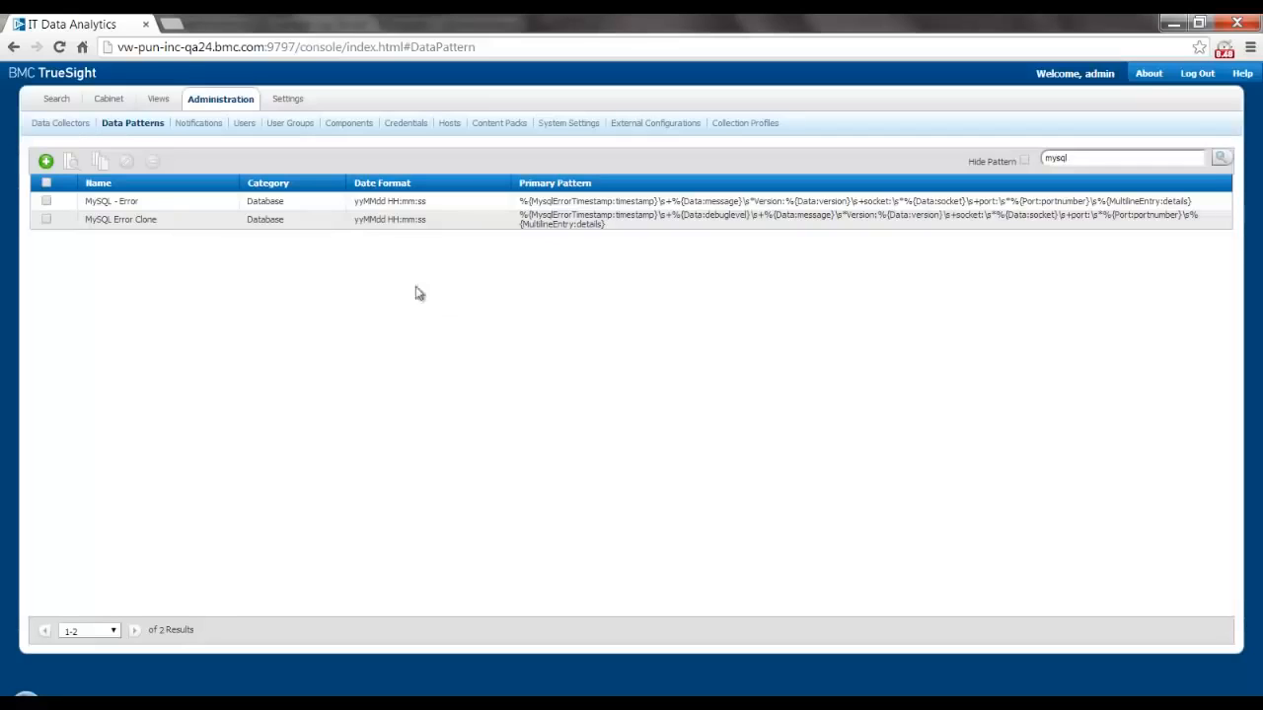
Step: Start a new data collector of type Upload File and name it "MySQL Error Log"
{"action": "left_click", "coordinate": [65, 124]}
{"action": "left_click", "coordinate": [50, 160]}
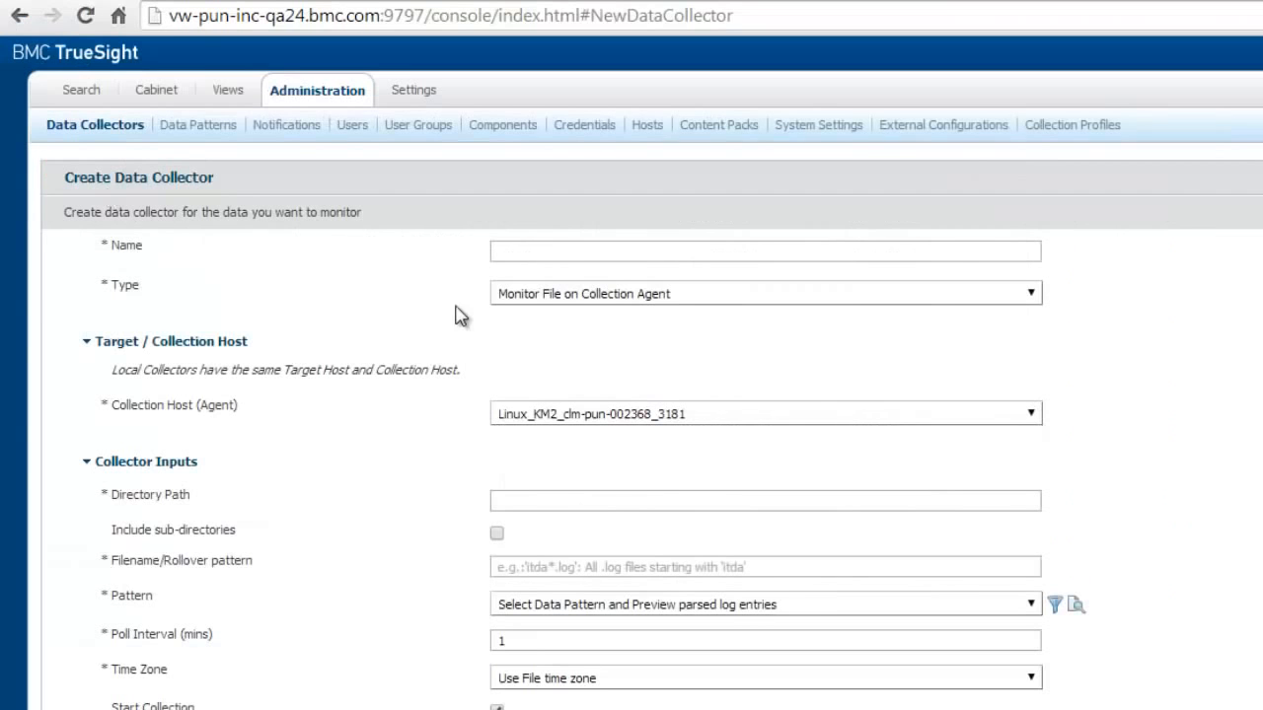
{"action": "left_click", "coordinate": [599, 293]}
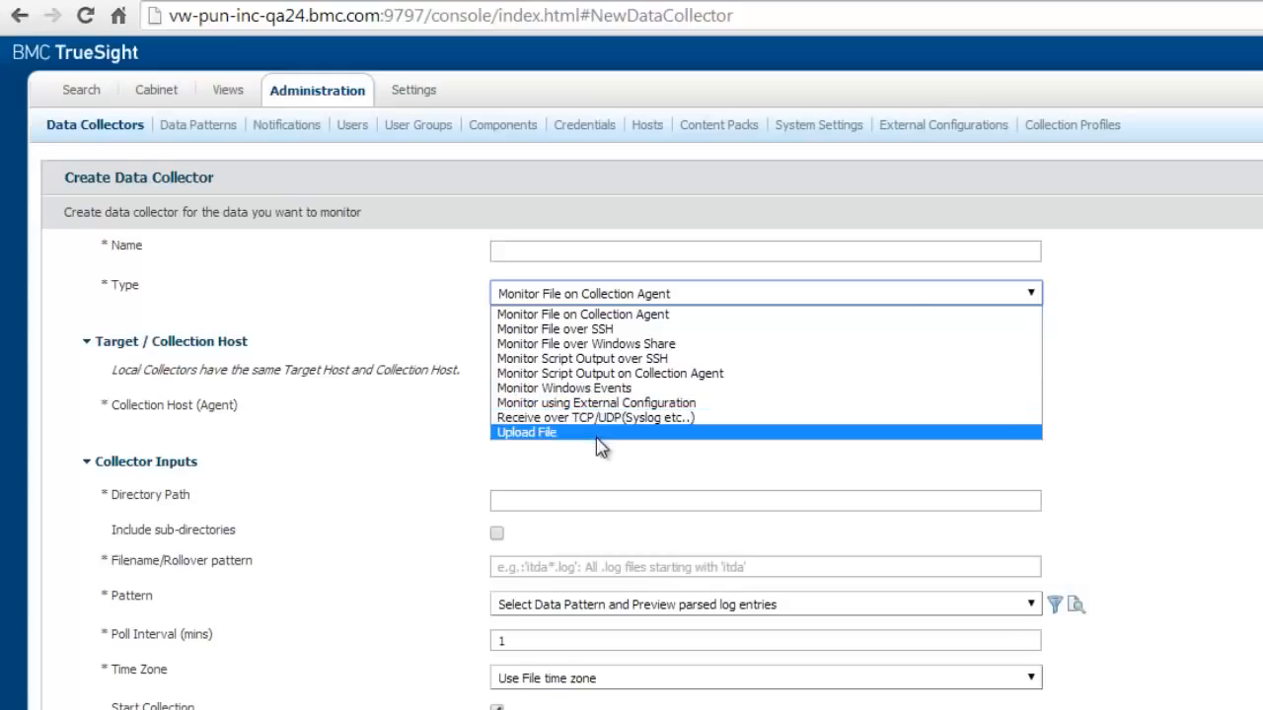
{"action": "left_click", "coordinate": [599, 434]}
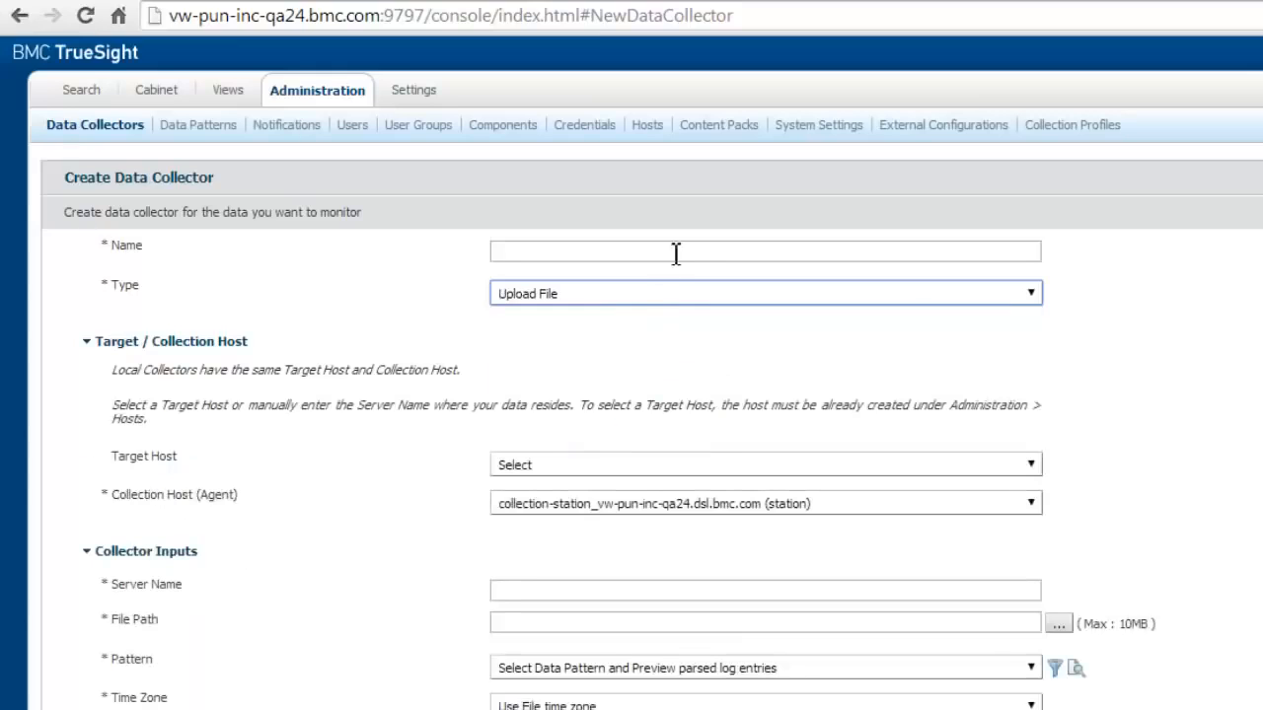
{"action": "left_click", "coordinate": [673, 252]}
{"action": "type", "text": "MyS"}
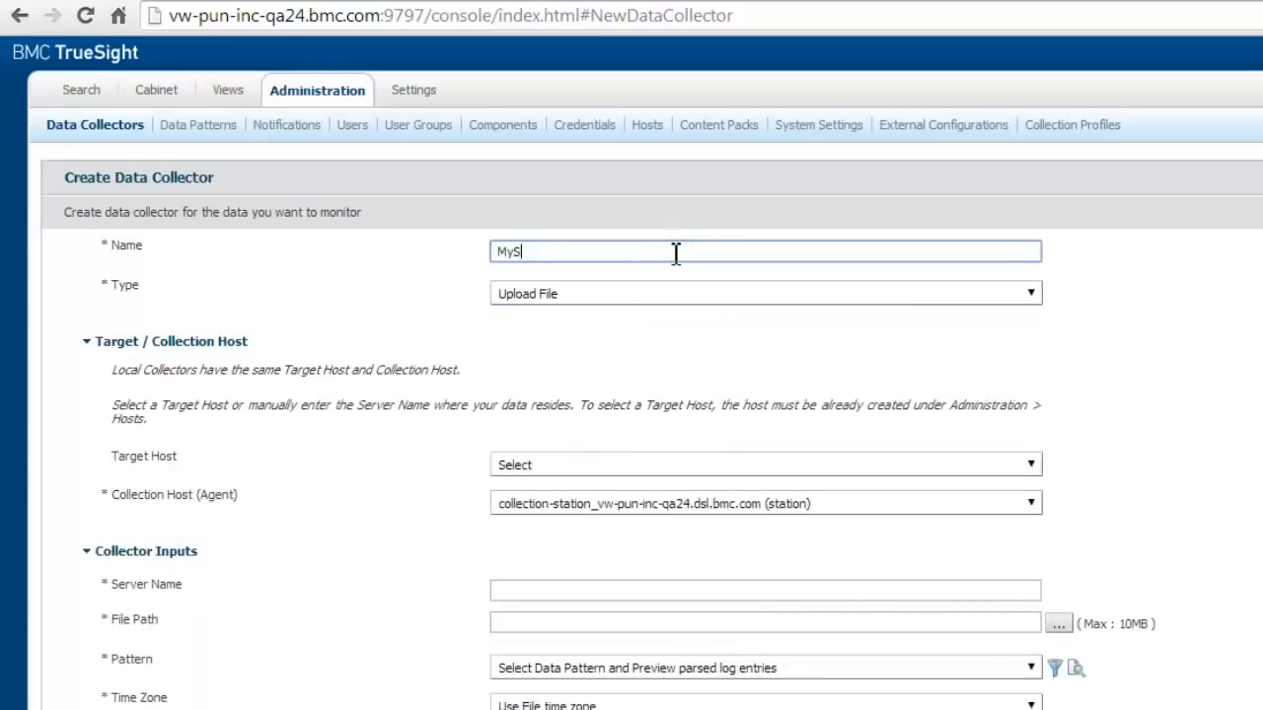
{"action": "type", "text": "QL Error Log"}
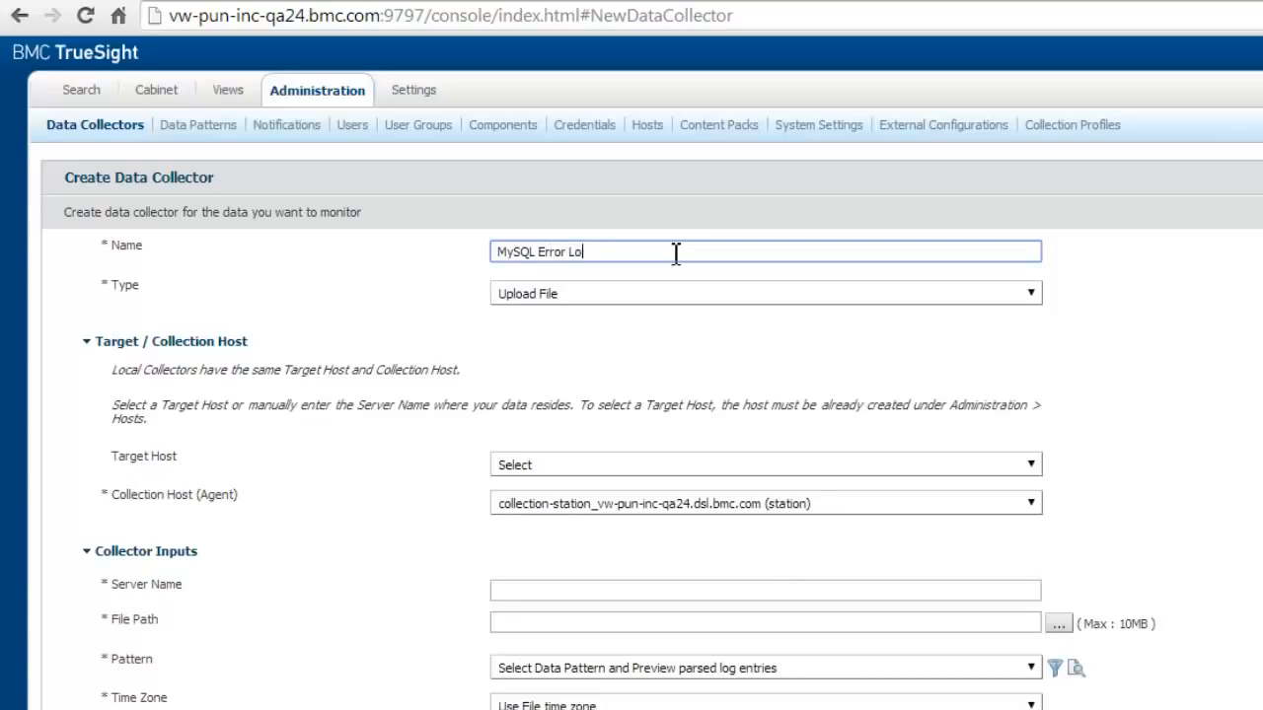
Step: Set the collector's server name to MyServer and choose "SQL sample log file" from C:\Logs as the file to upload
{"action": "left_click", "coordinate": [797, 590]}
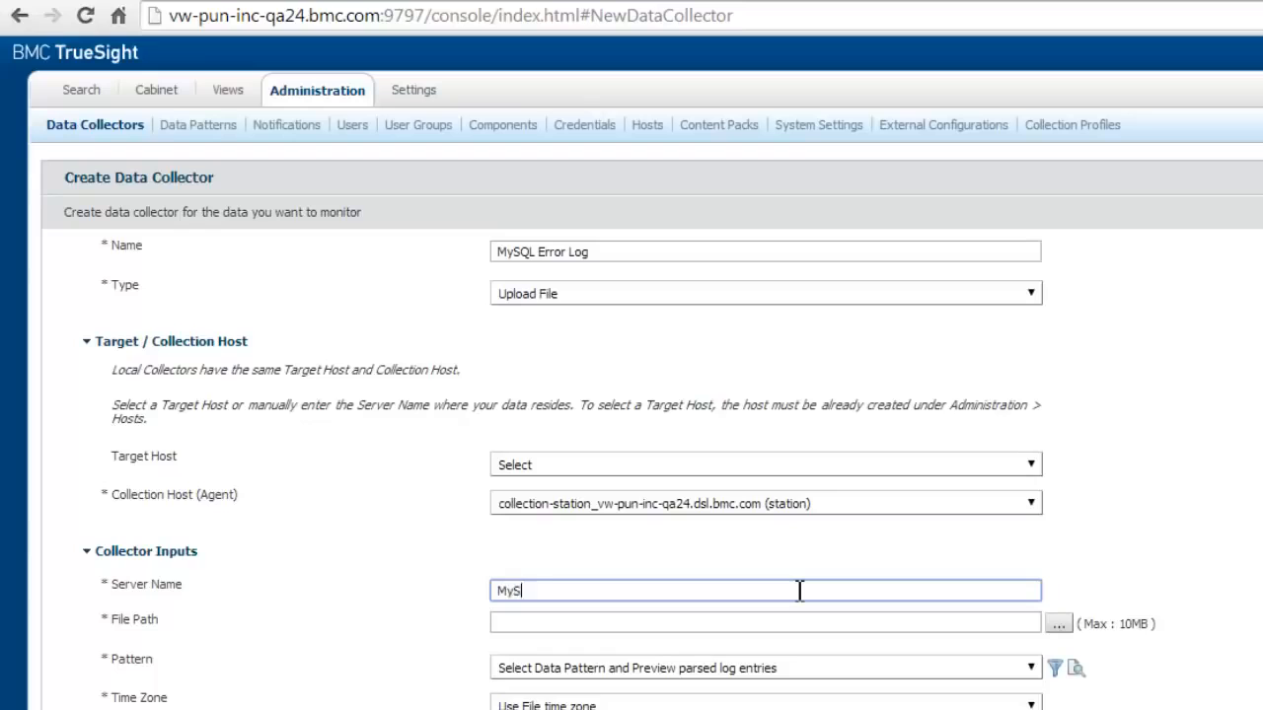
{"action": "left_click", "coordinate": [1056, 626]}
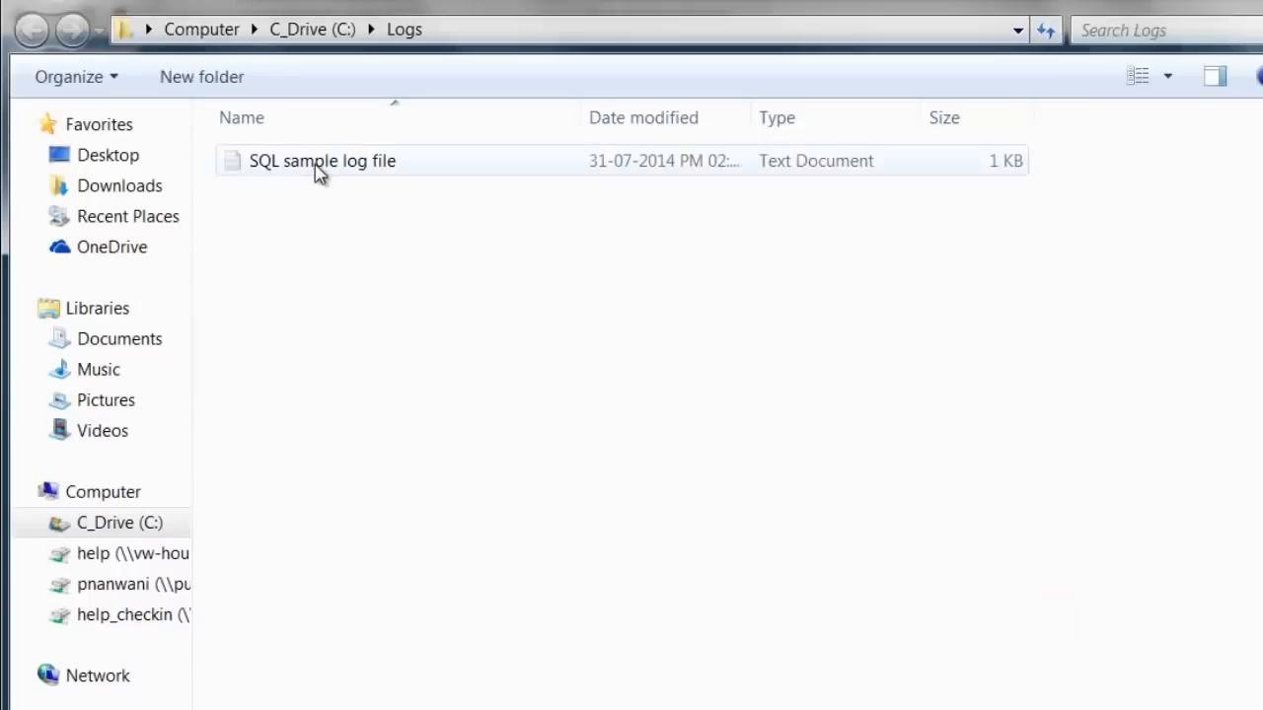
{"action": "left_click", "coordinate": [316, 163]}
{"action": "key", "text": "Return"}
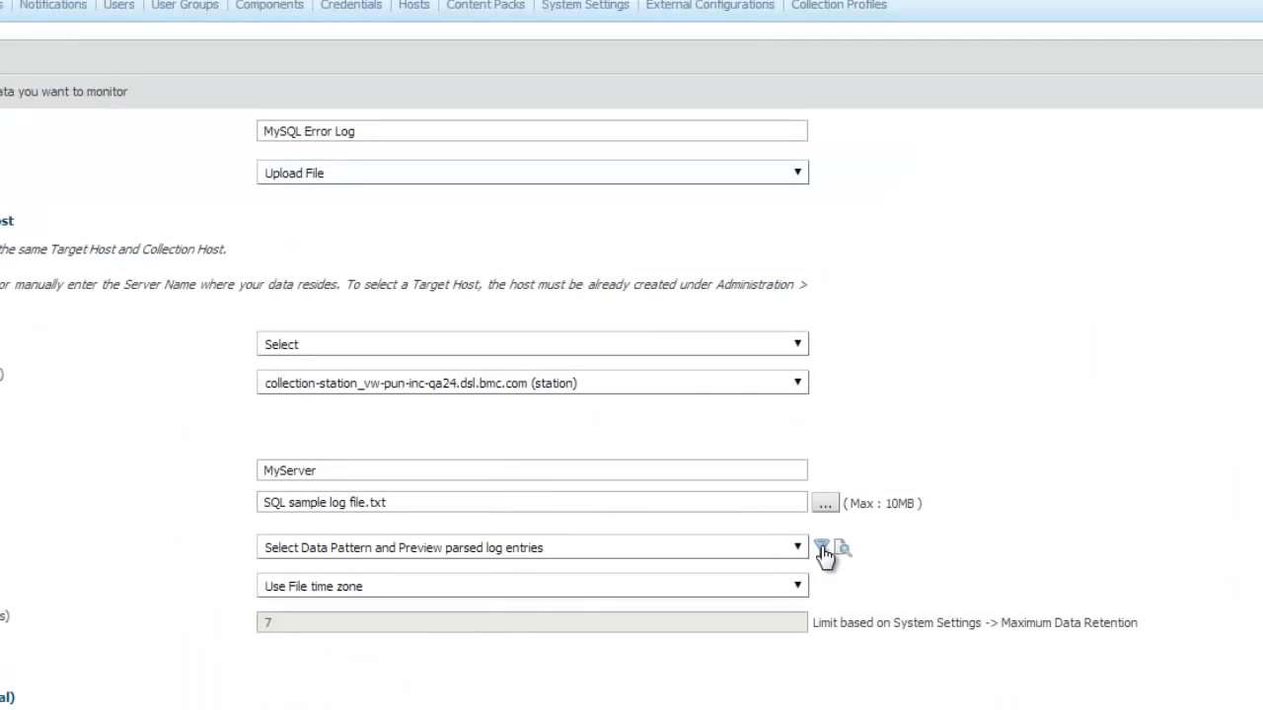
Step: Filter the data patterns to those matching the log file and assign MySQL Error Clone to the collector
{"action": "left_click", "coordinate": [1057, 667]}
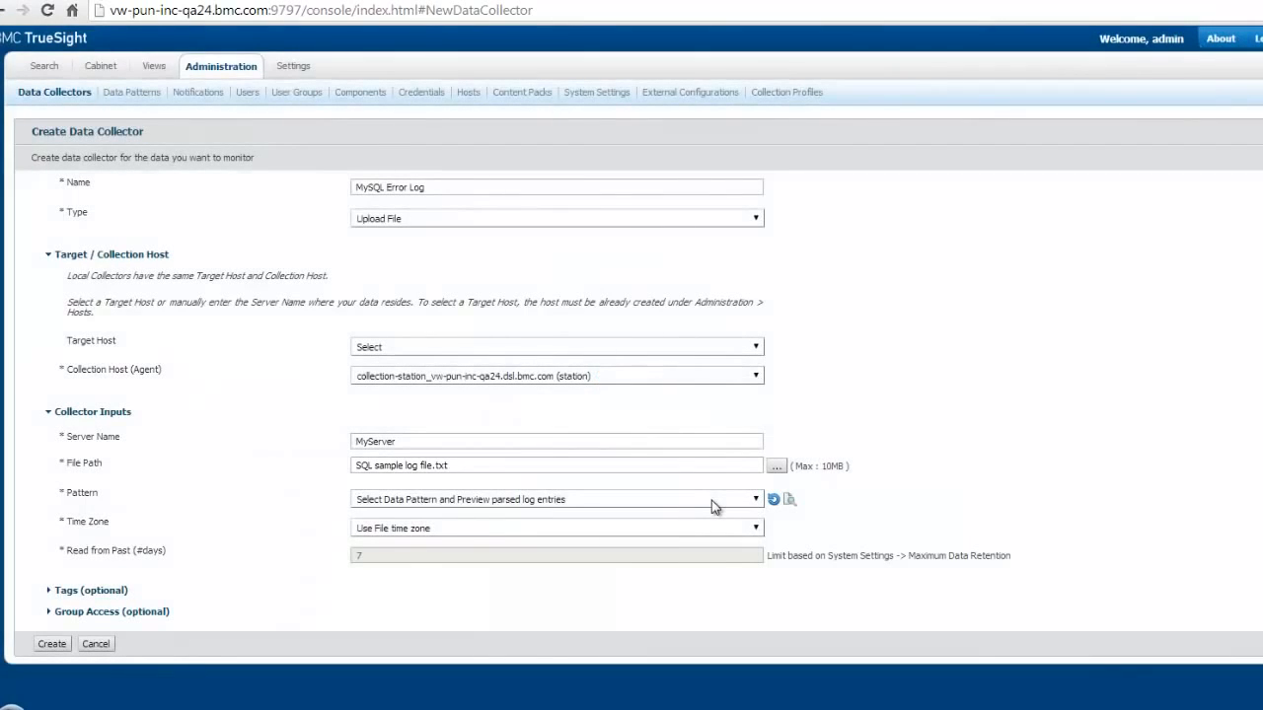
{"action": "left_click", "coordinate": [711, 500]}
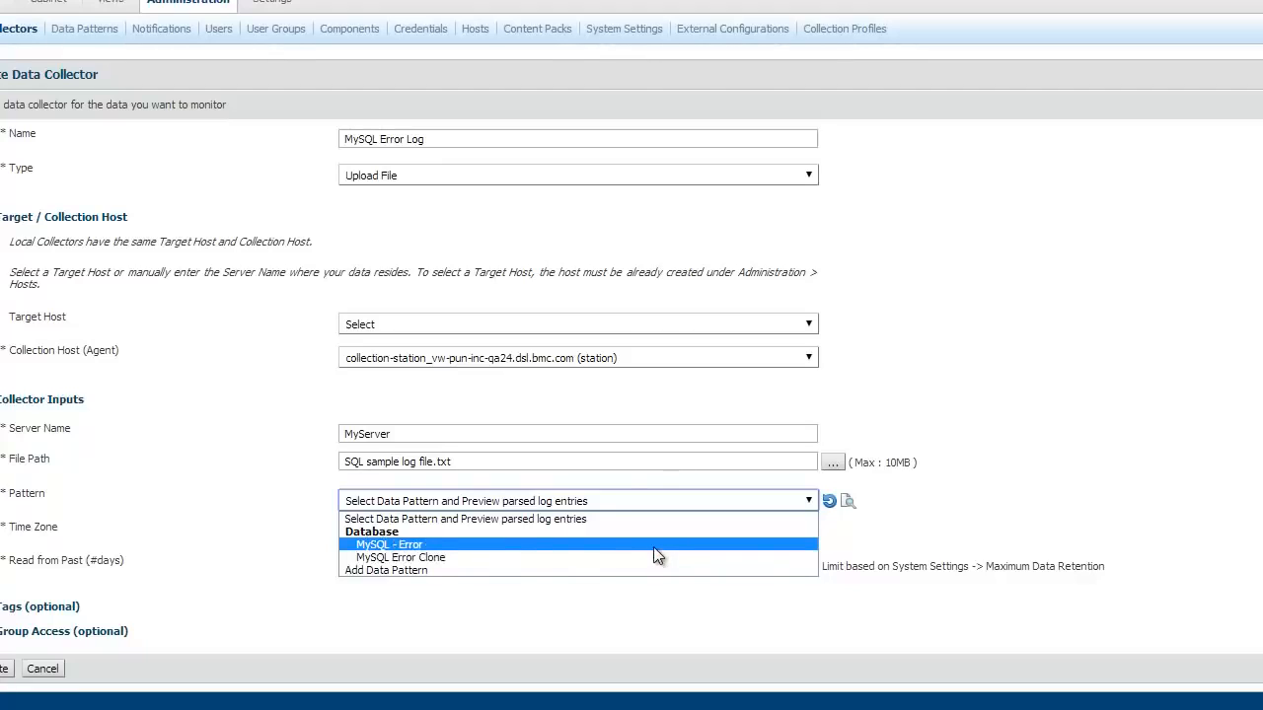
{"action": "left_click", "coordinate": [490, 557]}
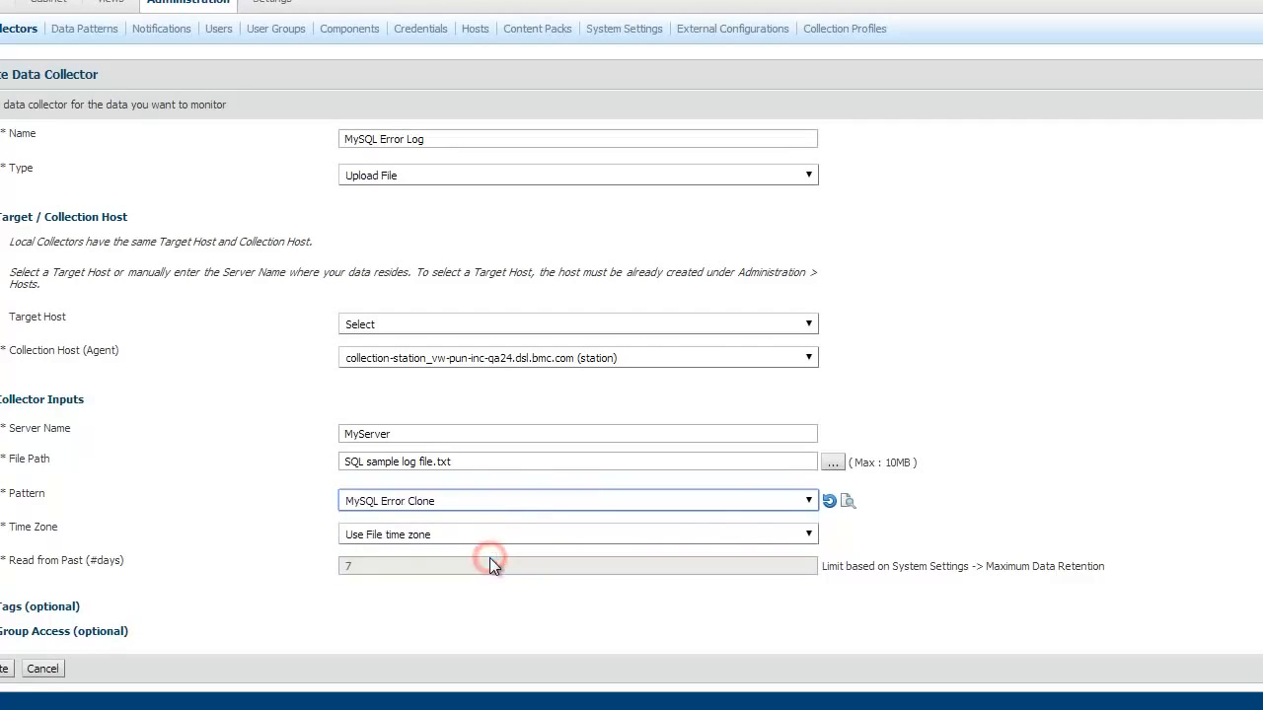
Step: Preview the parsed log records, close the preview and create the data collector
{"action": "left_click", "coordinate": [847, 503]}
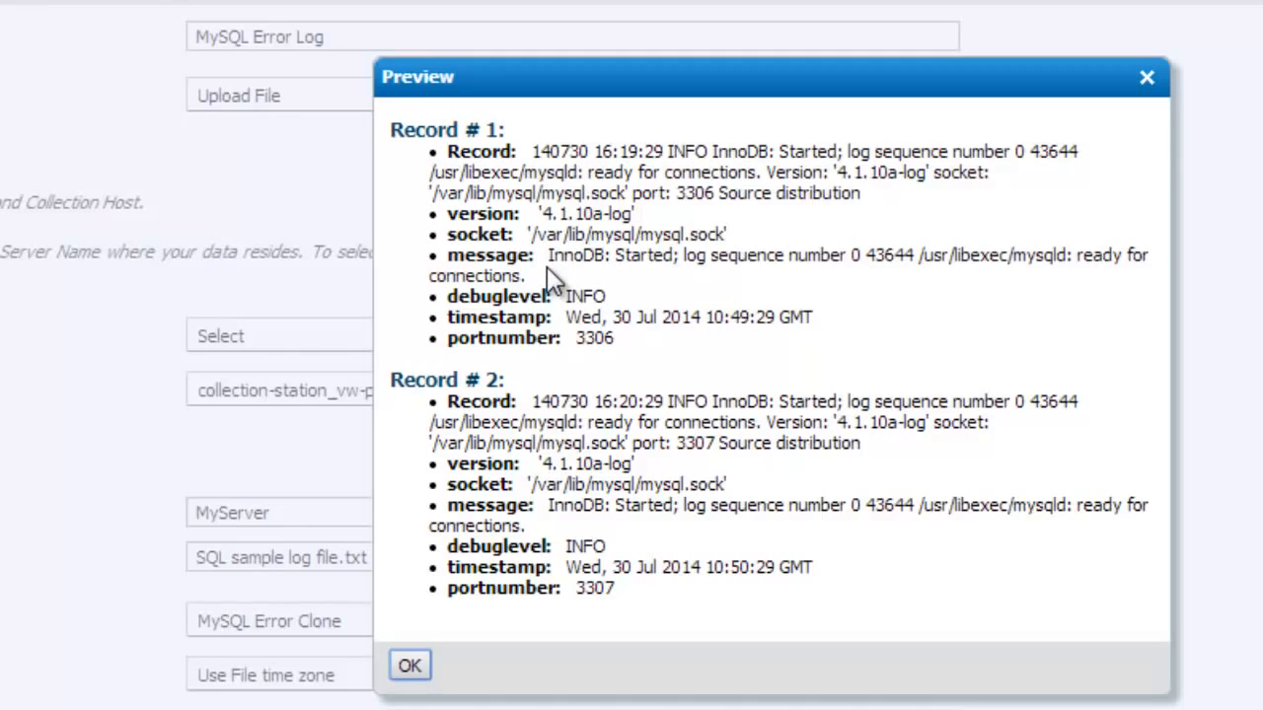
{"action": "left_click", "coordinate": [412, 666]}
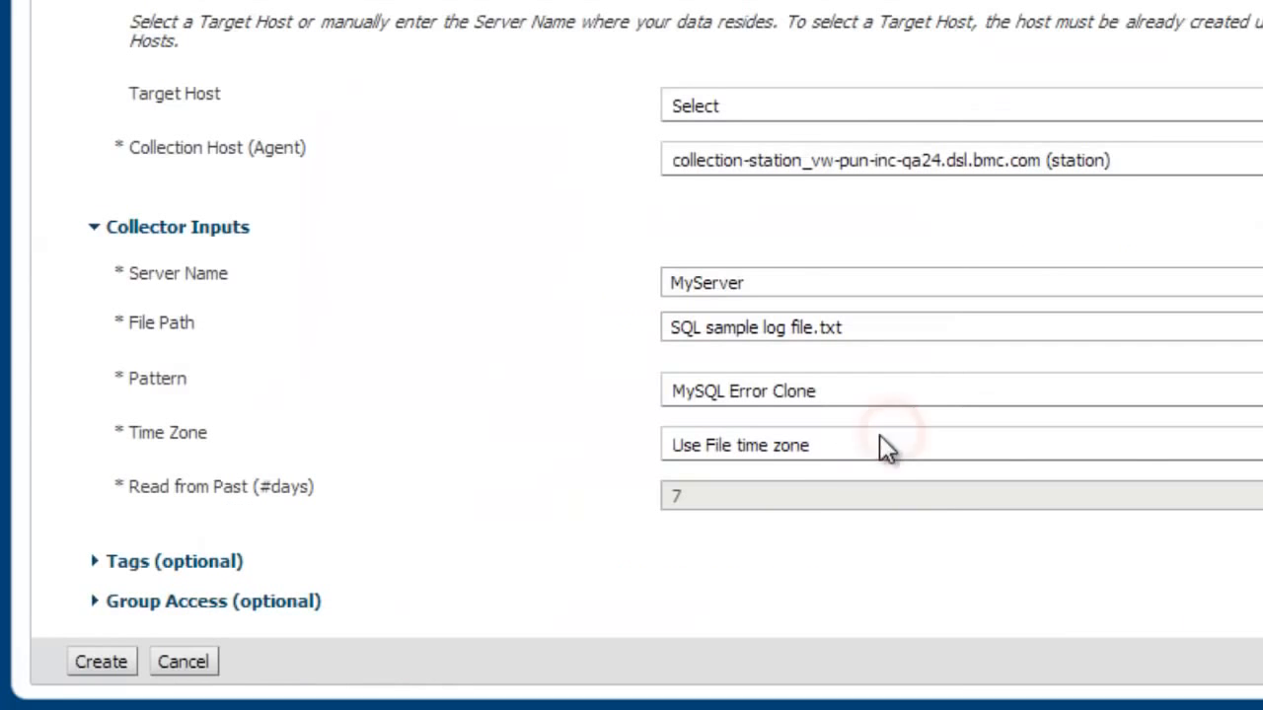
{"action": "left_click", "coordinate": [101, 661]}
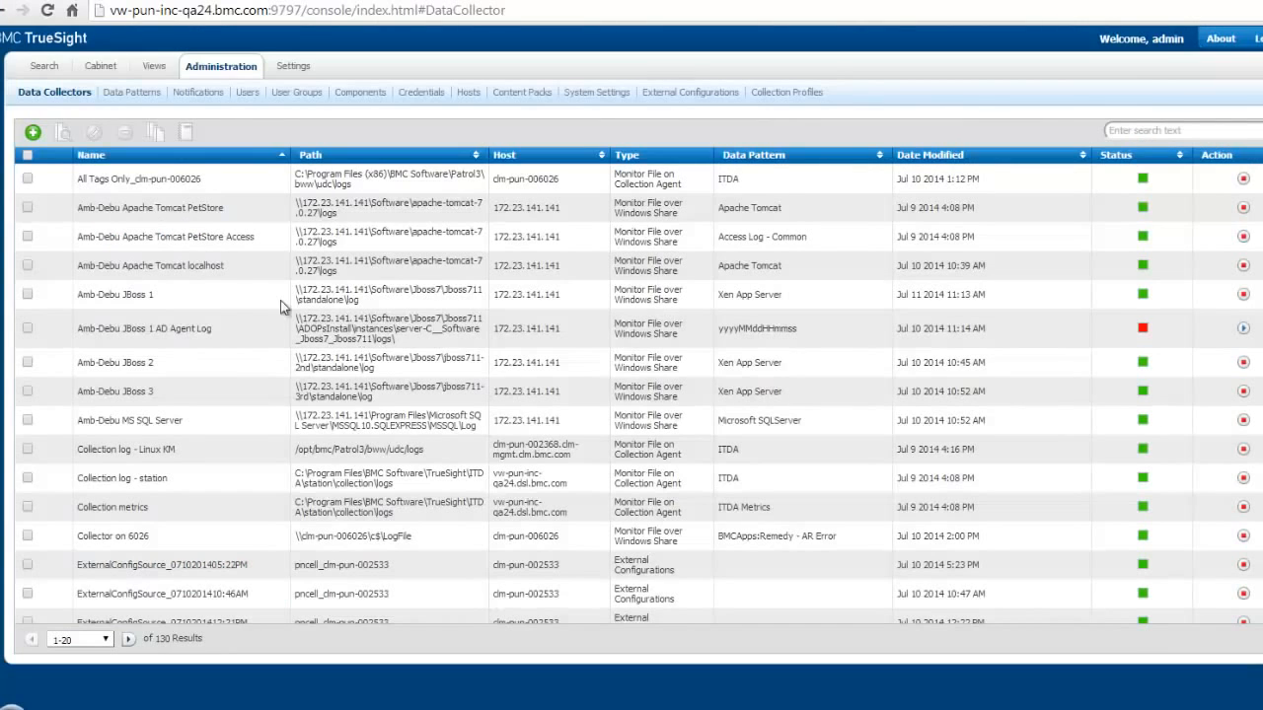
Step: Search the collected log data for "InnoDB" over the last 24 hours
{"action": "left_click", "coordinate": [48, 65]}
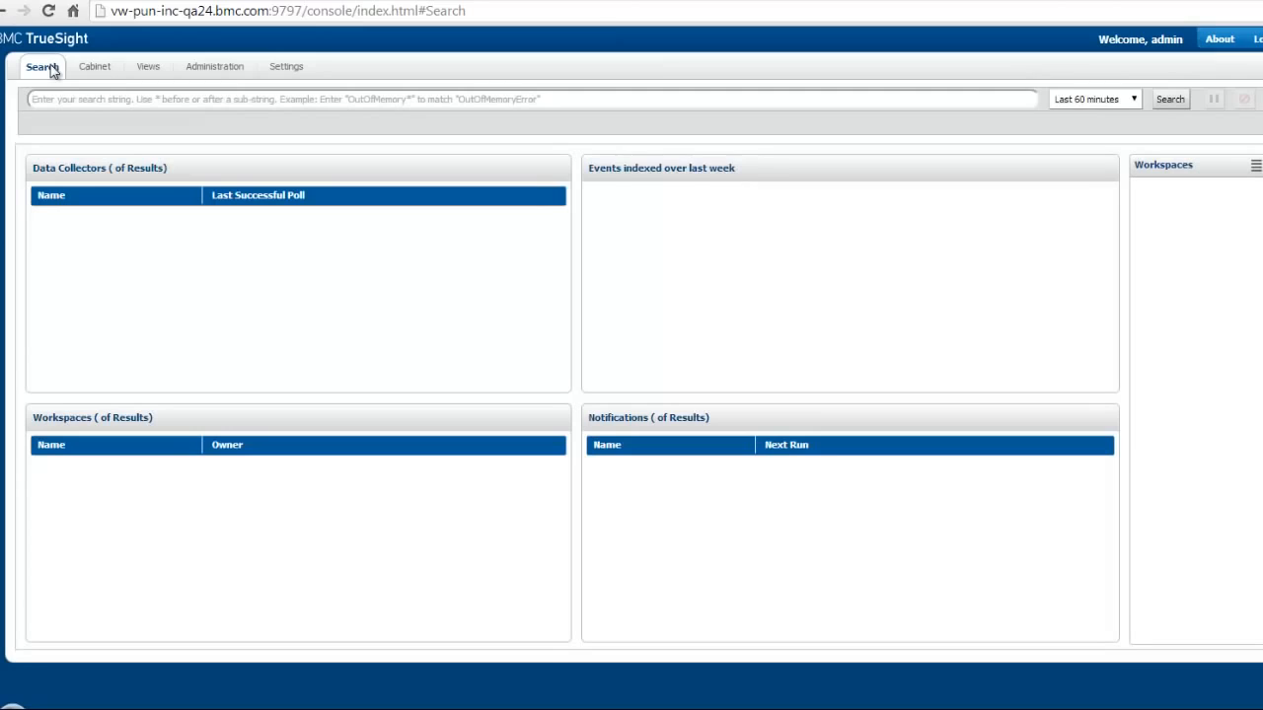
{"action": "left_click", "coordinate": [109, 99]}
{"action": "type", "text": "InnoDB"}
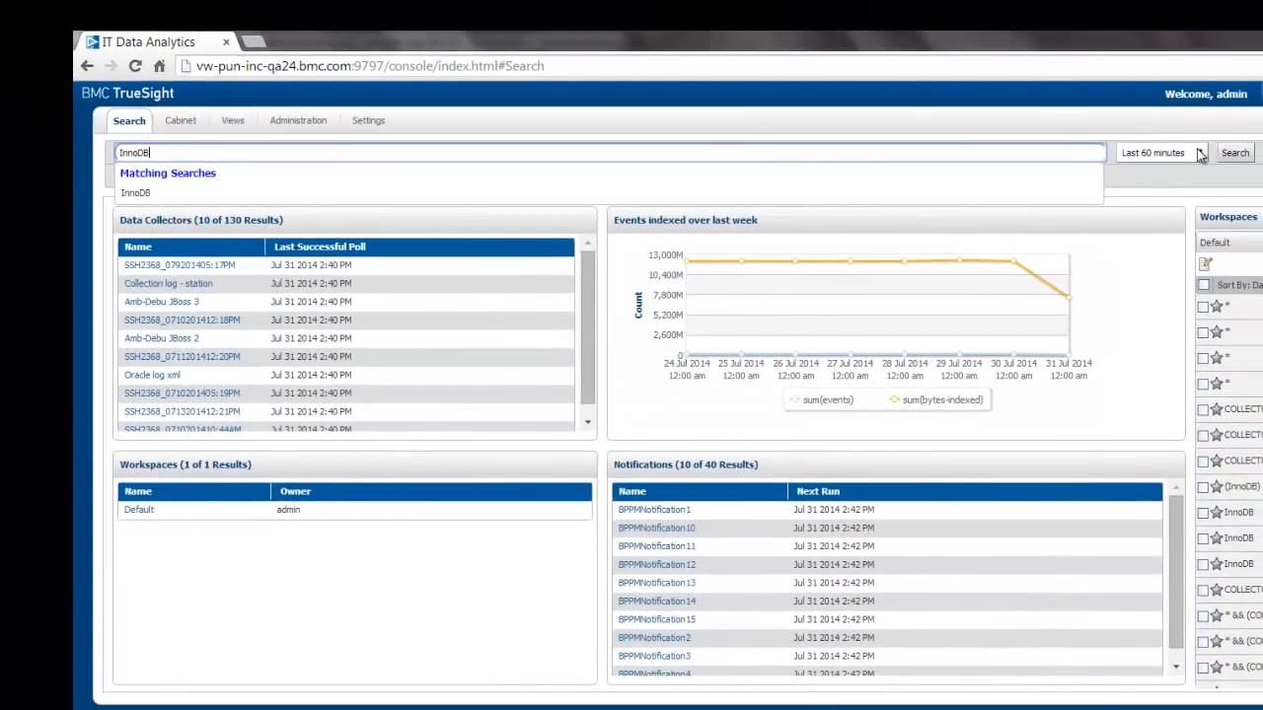
{"action": "left_click", "coordinate": [1197, 153]}
{"action": "left_click", "coordinate": [1172, 191]}
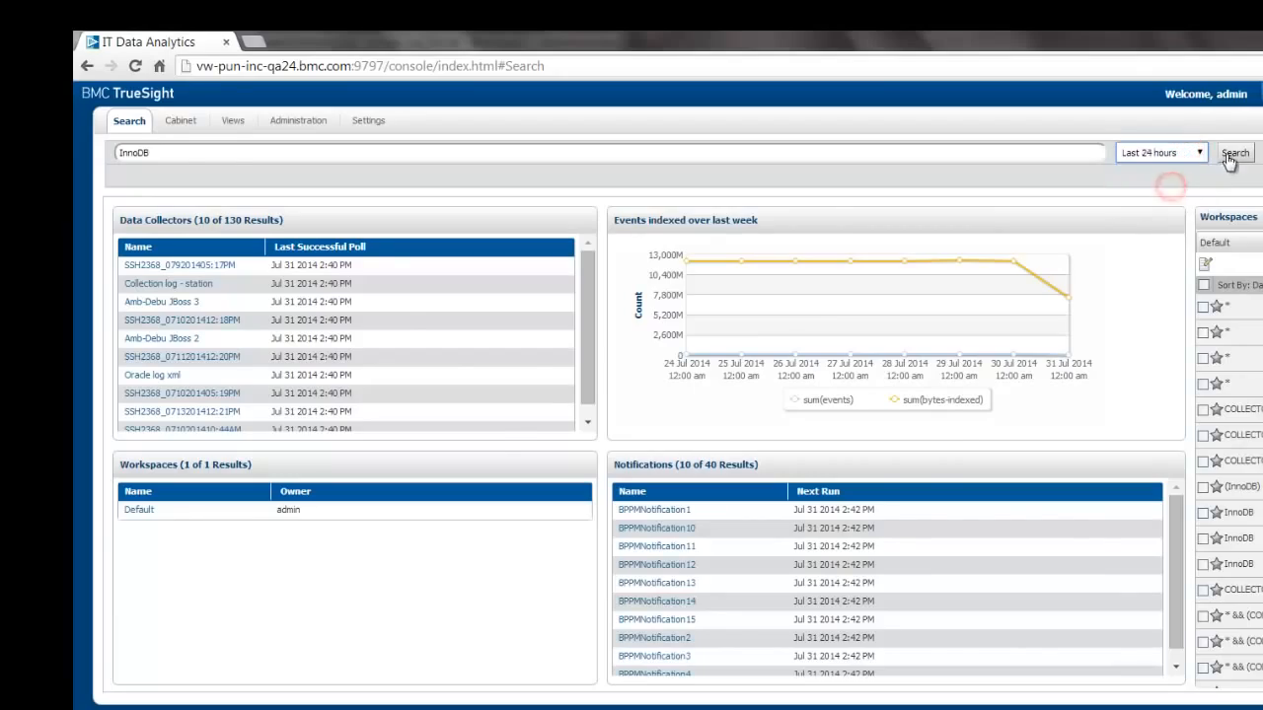
{"action": "left_click", "coordinate": [1235, 153]}
Step: Restrict the InnoDB search to the MySQL Error Log collector and show the results in the Detailed view
{"action": "left_click", "coordinate": [99, 237]}
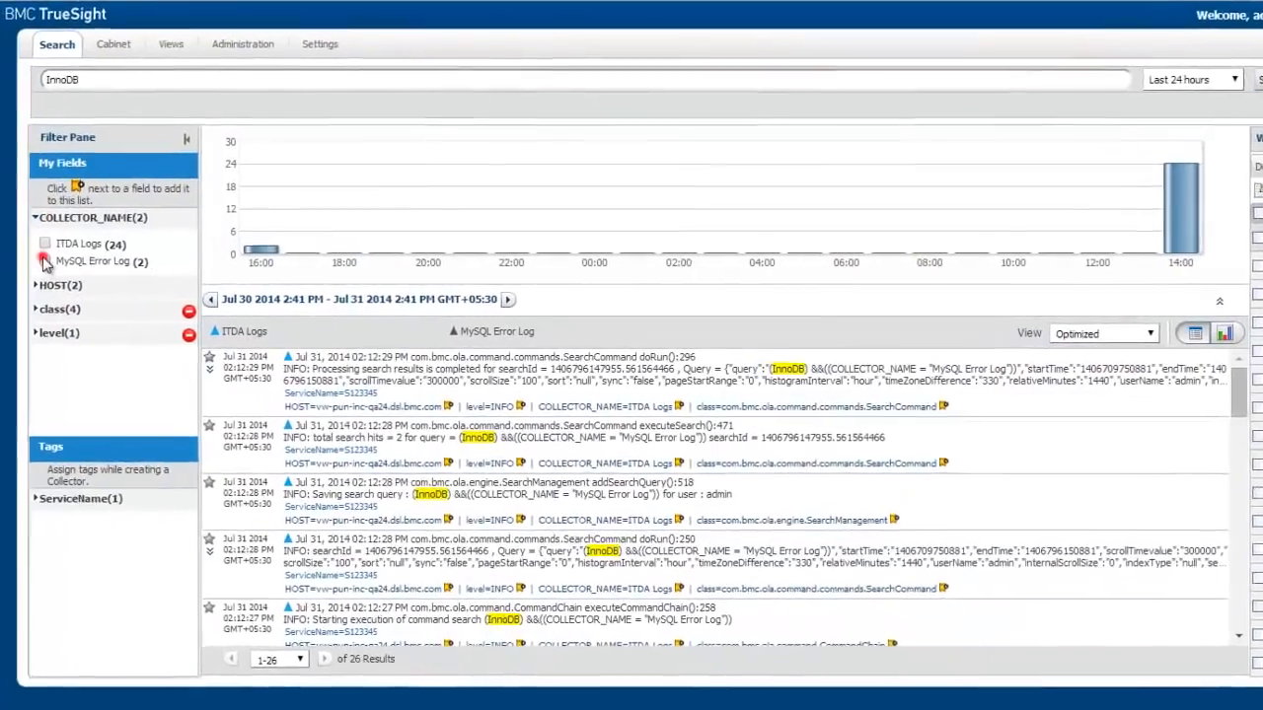
{"action": "left_click", "coordinate": [37, 264]}
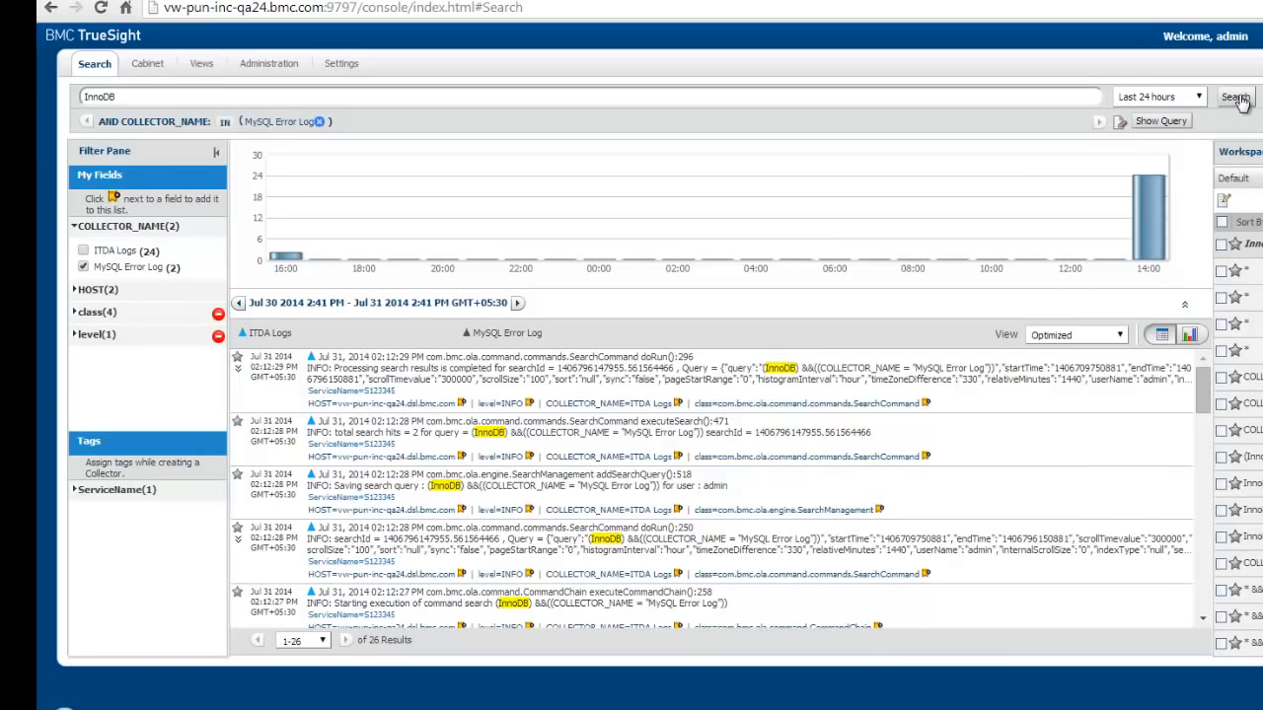
{"action": "left_click", "coordinate": [1238, 99]}
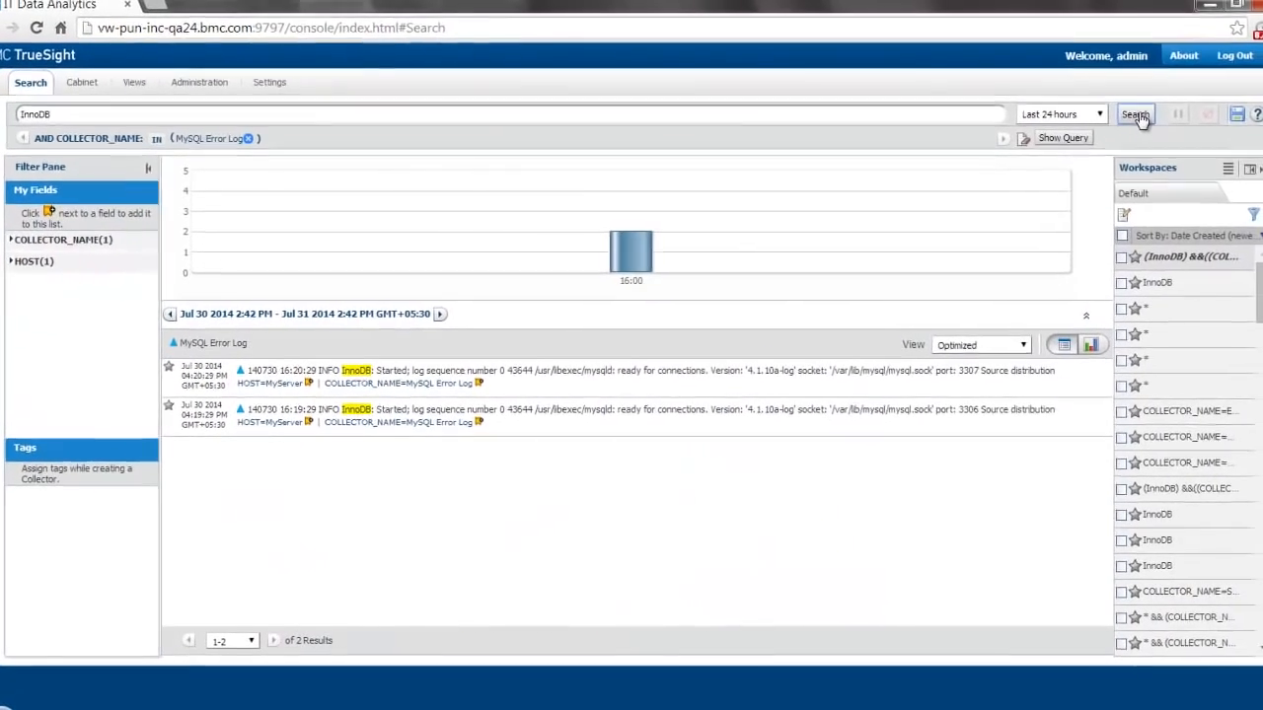
{"action": "left_click", "coordinate": [1012, 352]}
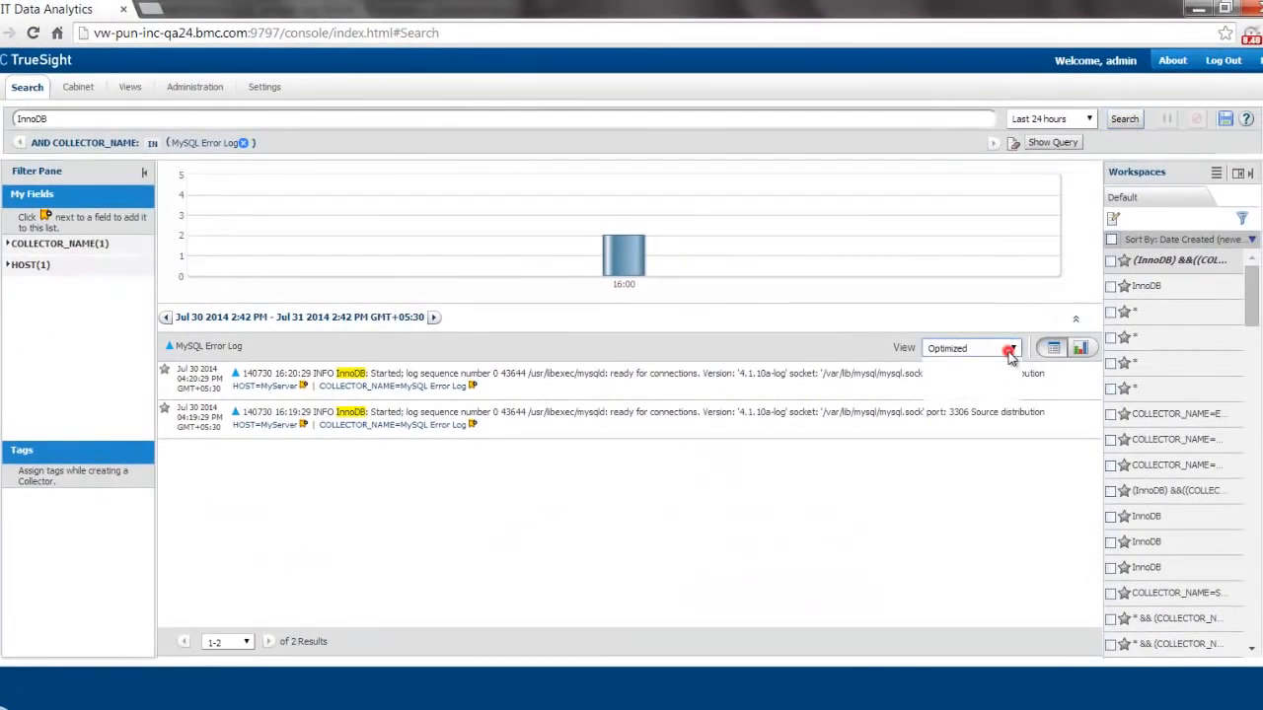
{"action": "left_click", "coordinate": [994, 364]}
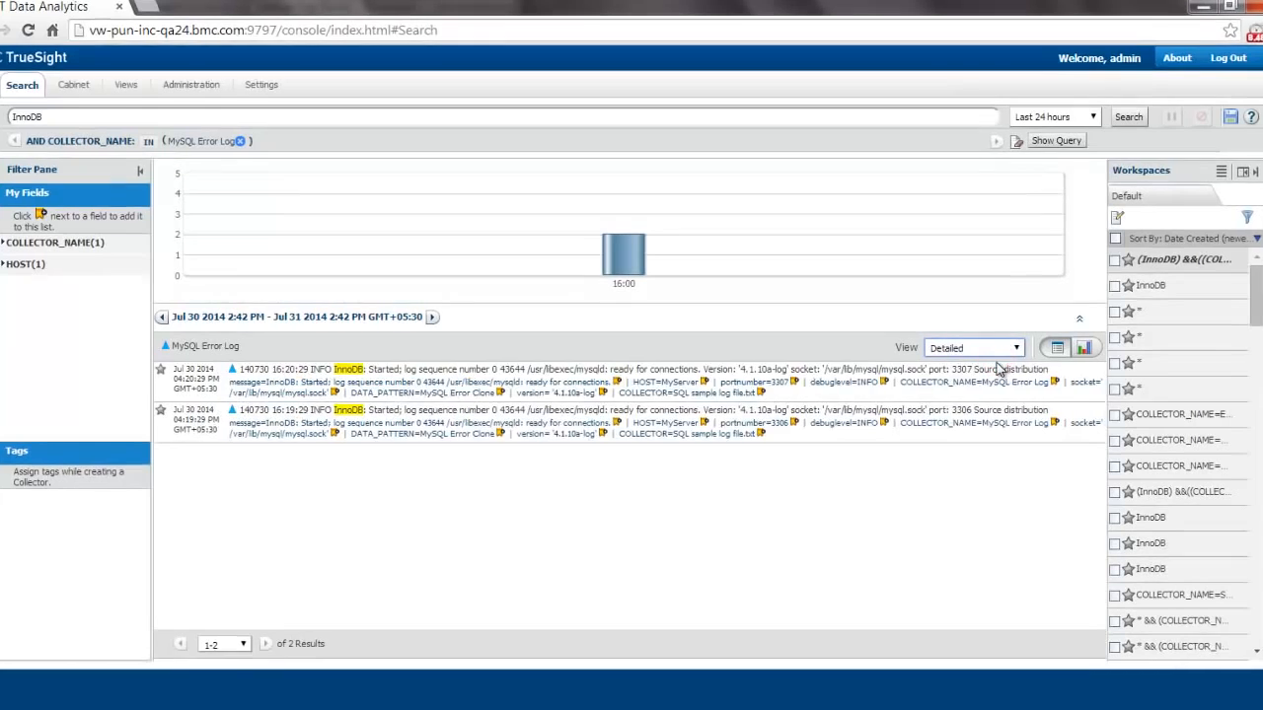